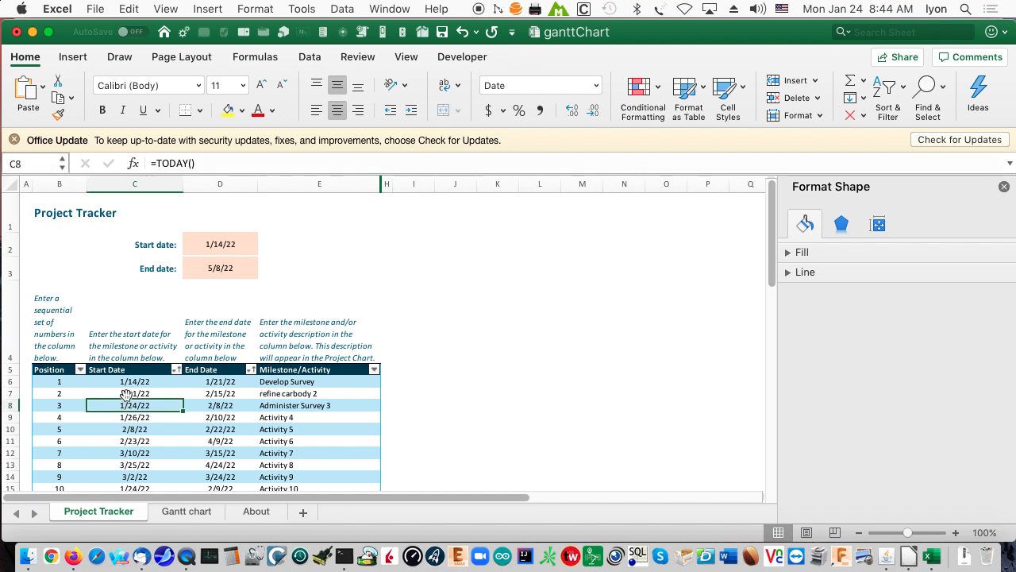
Set the start date of position 1 in the Project Tracker table to =TODAY()+10.
{"action": "left_click", "coordinate": [130, 380]}
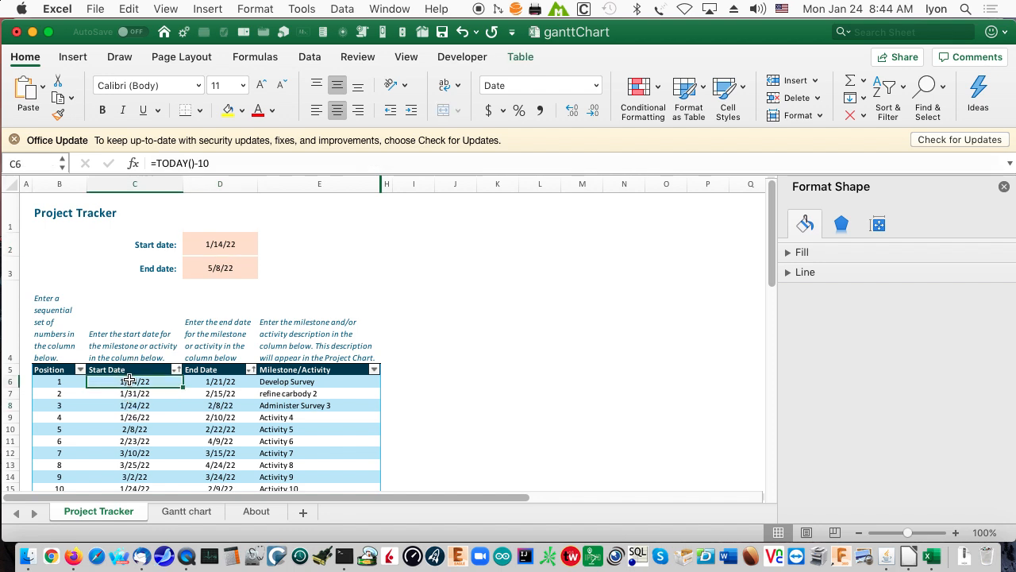
{"action": "double_click", "coordinate": [121, 380]}
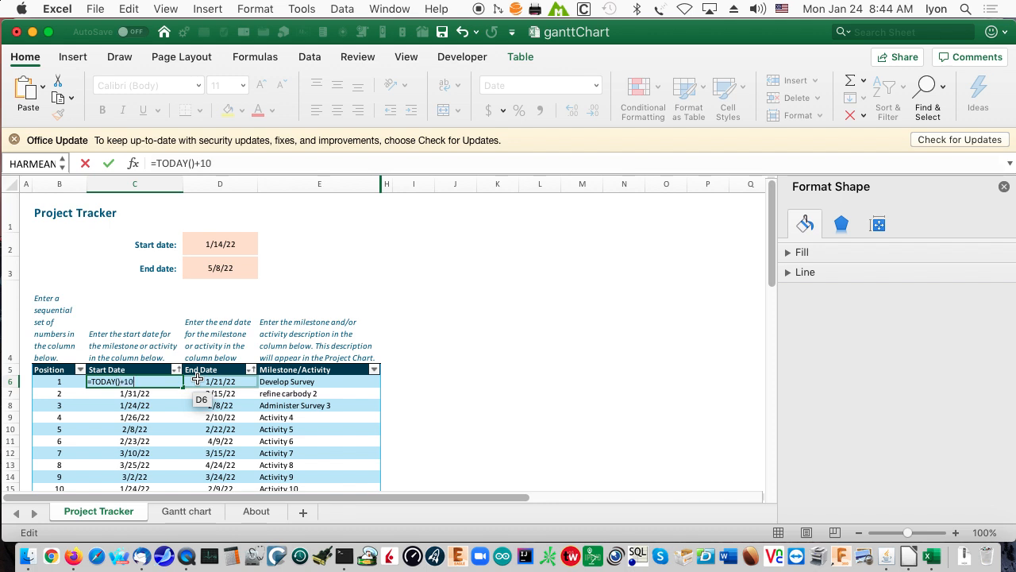
{"action": "key", "text": "Return"}
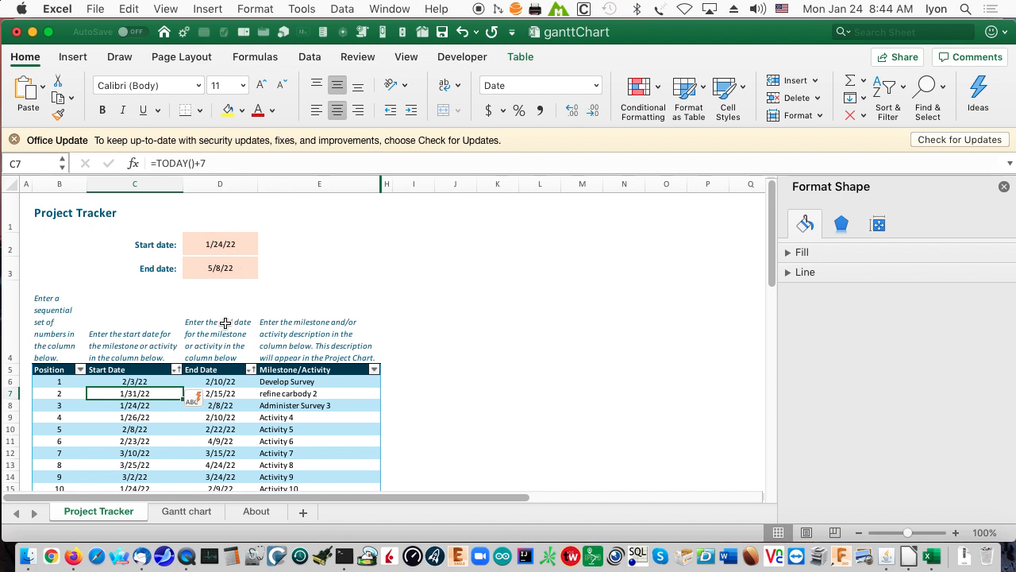
Change the start date formula of position 3, Administer Survey 3, to =TODAY()+1.
{"action": "left_click", "coordinate": [147, 406]}
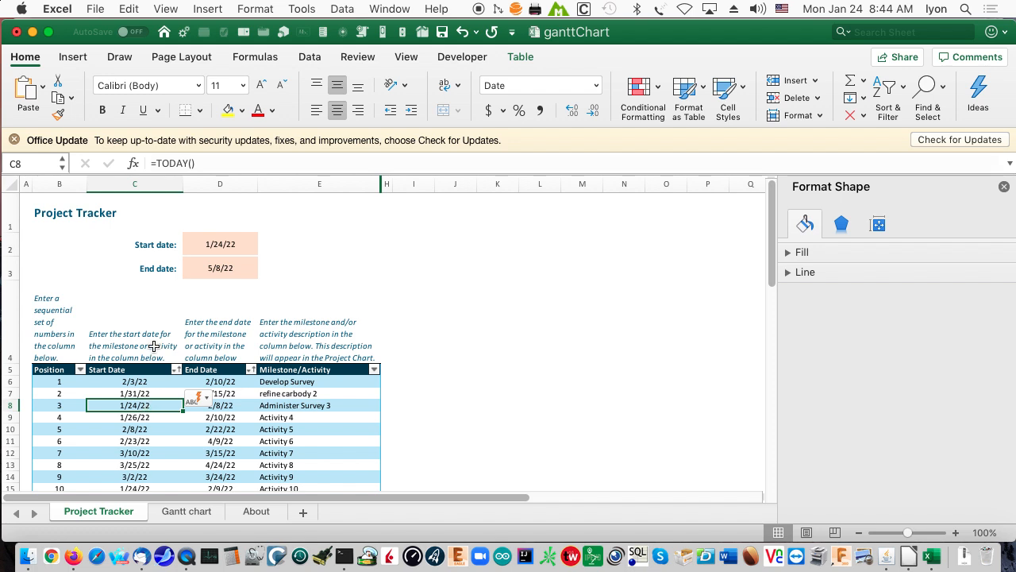
{"action": "left_click", "coordinate": [205, 165]}
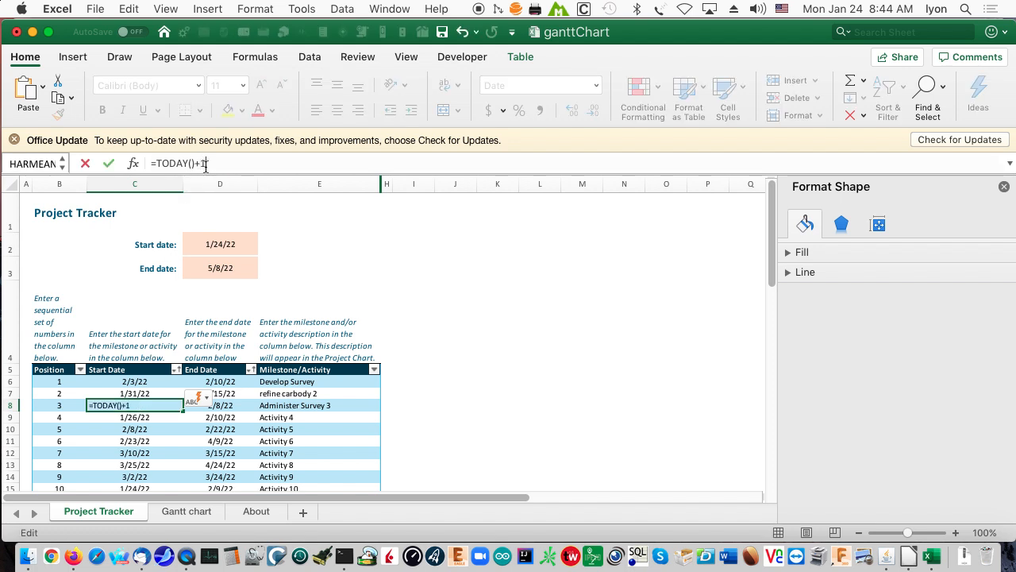
{"action": "key", "text": "Return"}
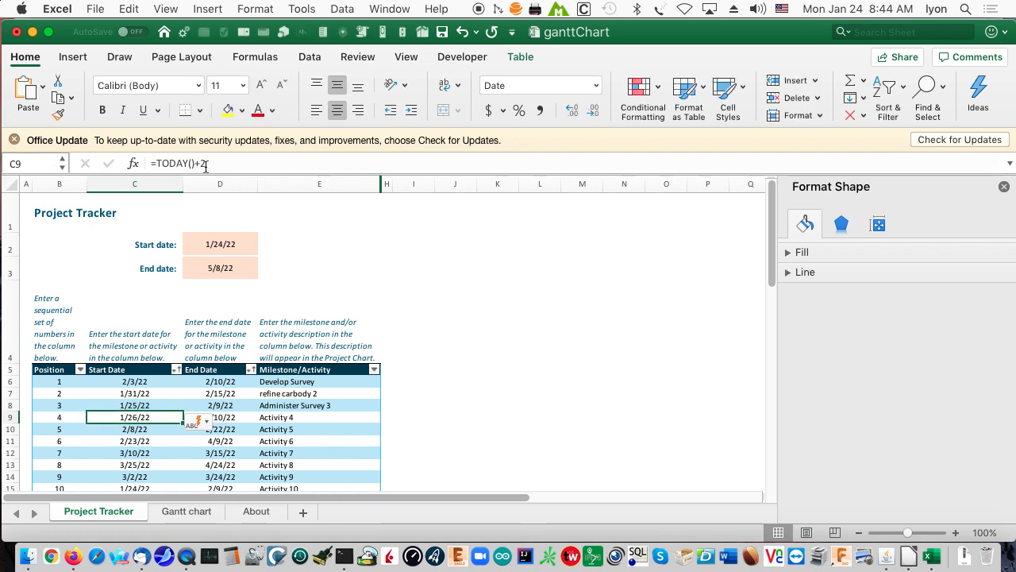
Change the start date formula of position 10, Activity 10, to =TODAY()+3.
{"action": "scroll", "coordinate": [148, 420], "scroll_direction": "down", "scroll_amount": 1}
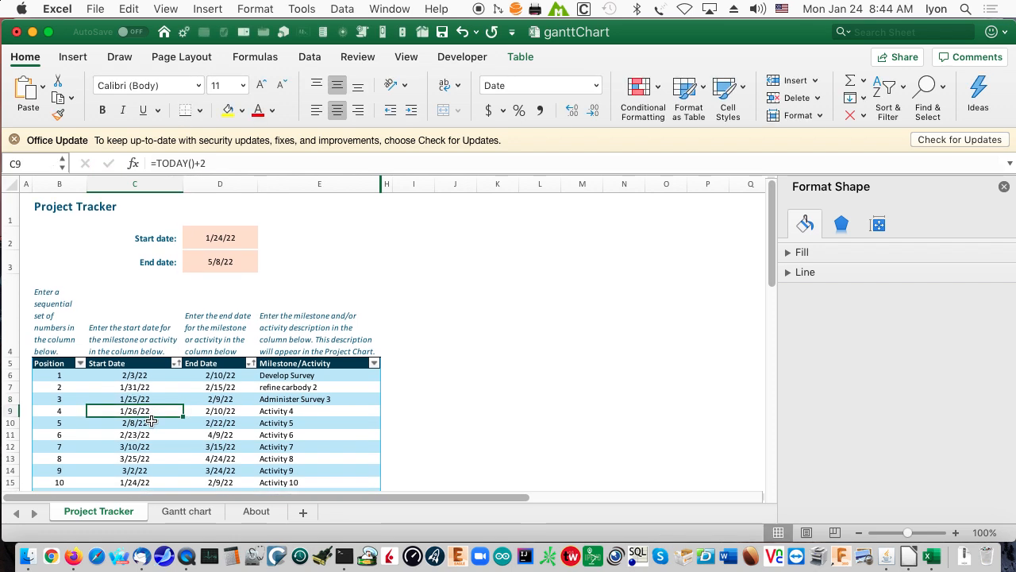
{"action": "left_click", "coordinate": [141, 484]}
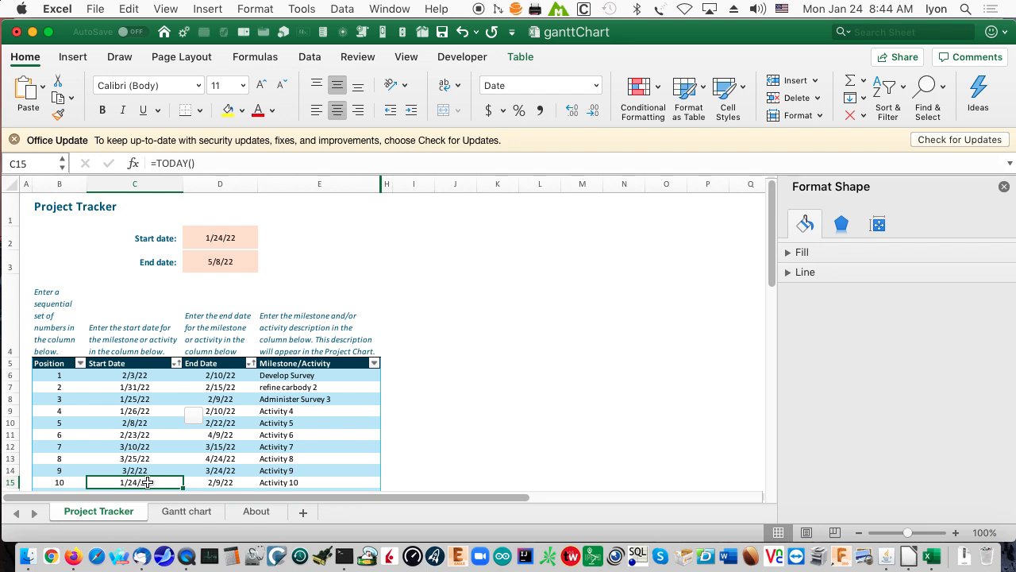
{"action": "left_click", "coordinate": [200, 166]}
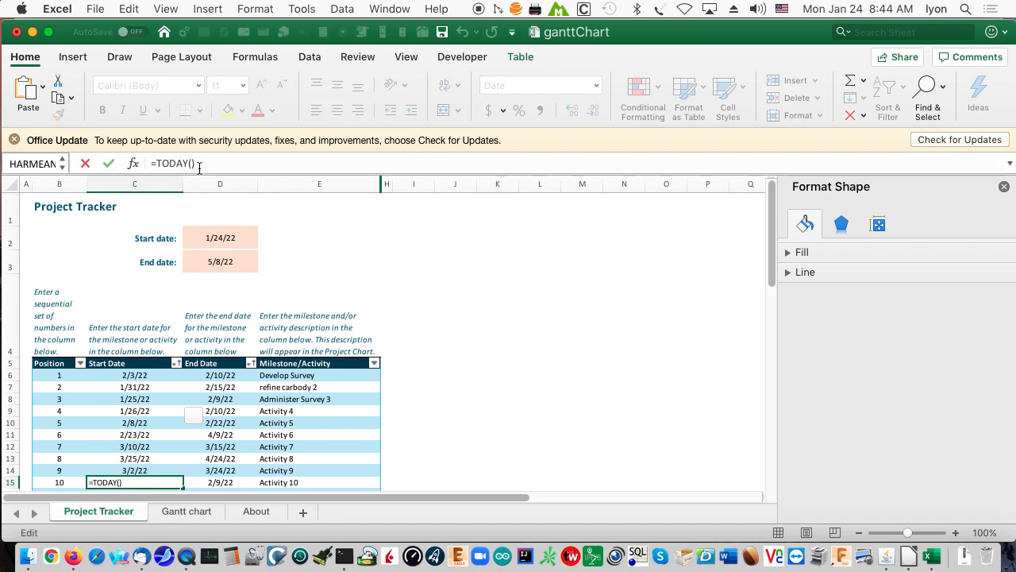
{"action": "type", "text": "+3"}
{"action": "key", "text": "Return"}
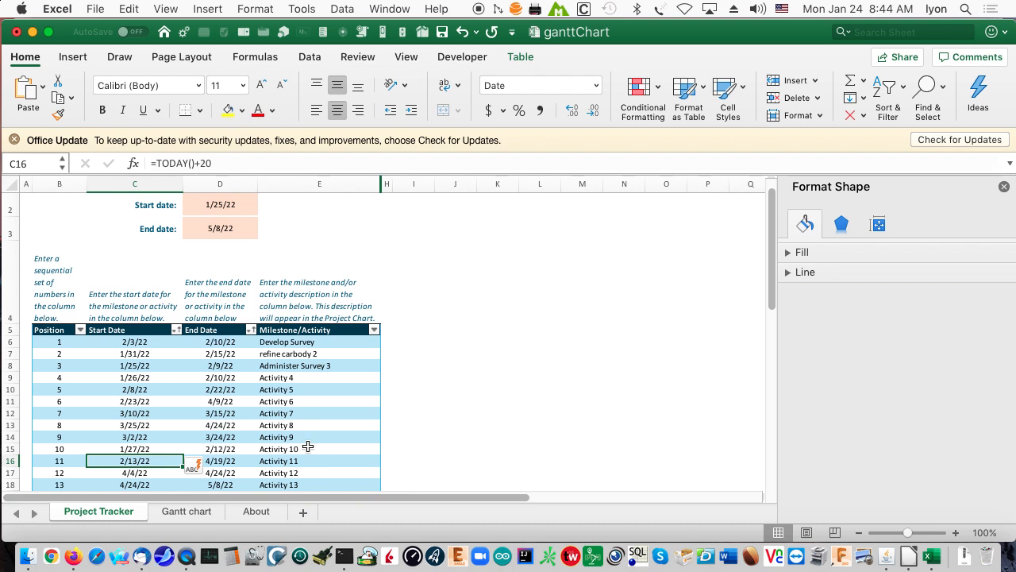
Examine the end date formulas of positions 11, 1 and 2 and the start date formula of position 15, without changing them.
{"action": "left_click", "coordinate": [223, 460]}
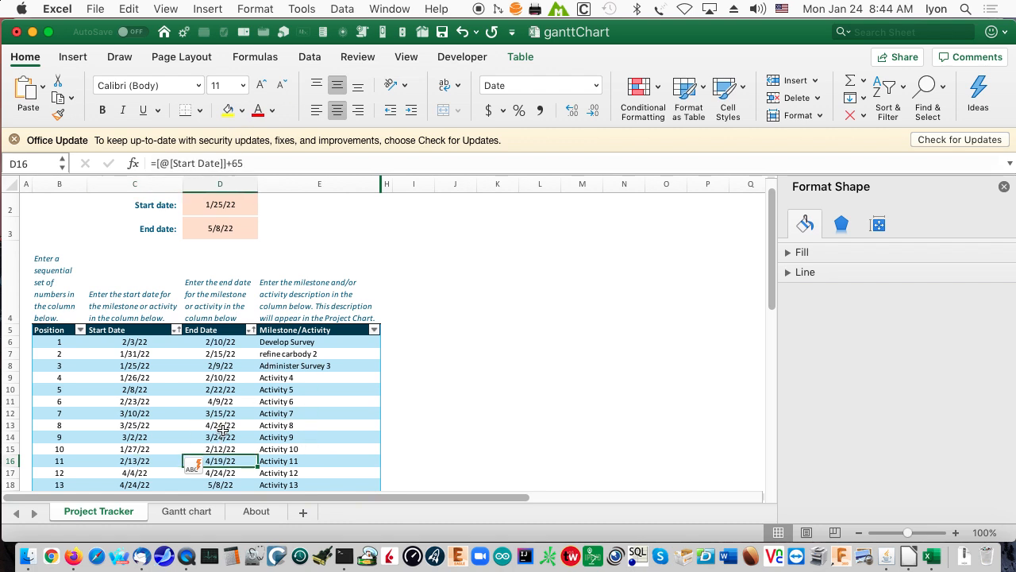
{"action": "scroll", "coordinate": [228, 413], "scroll_direction": "up", "scroll_amount": 2}
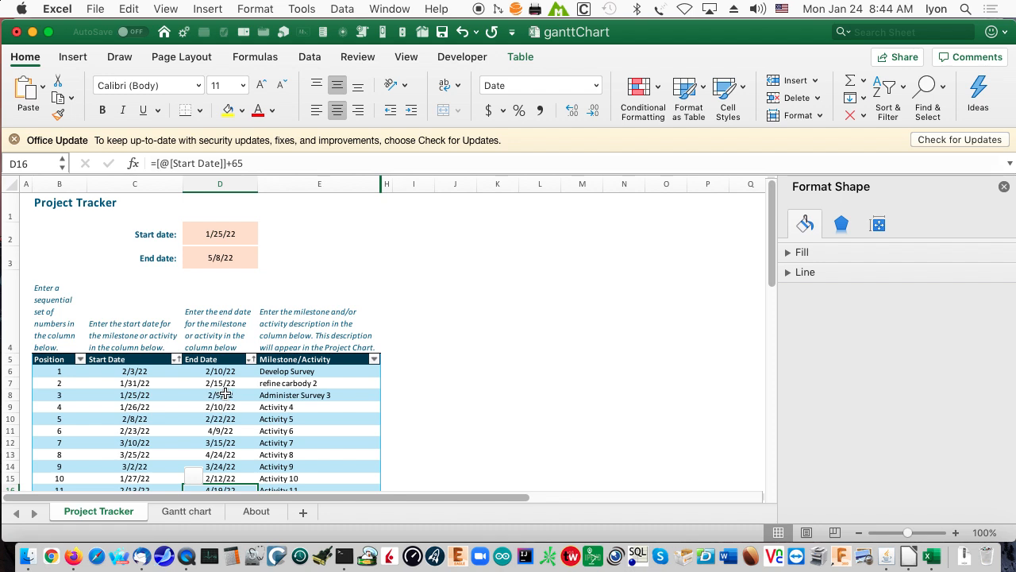
{"action": "left_click", "coordinate": [218, 371]}
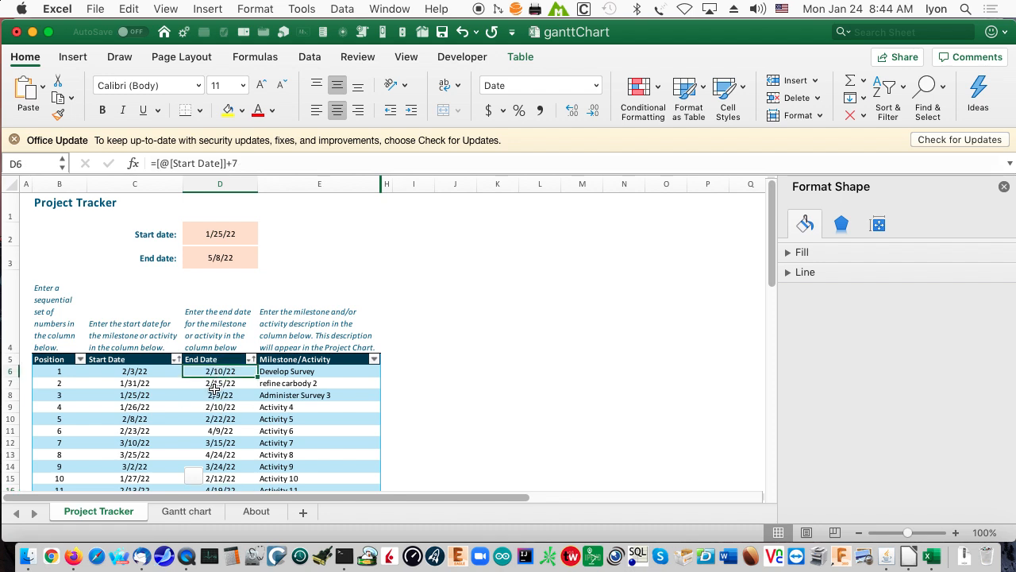
{"action": "left_click", "coordinate": [216, 384]}
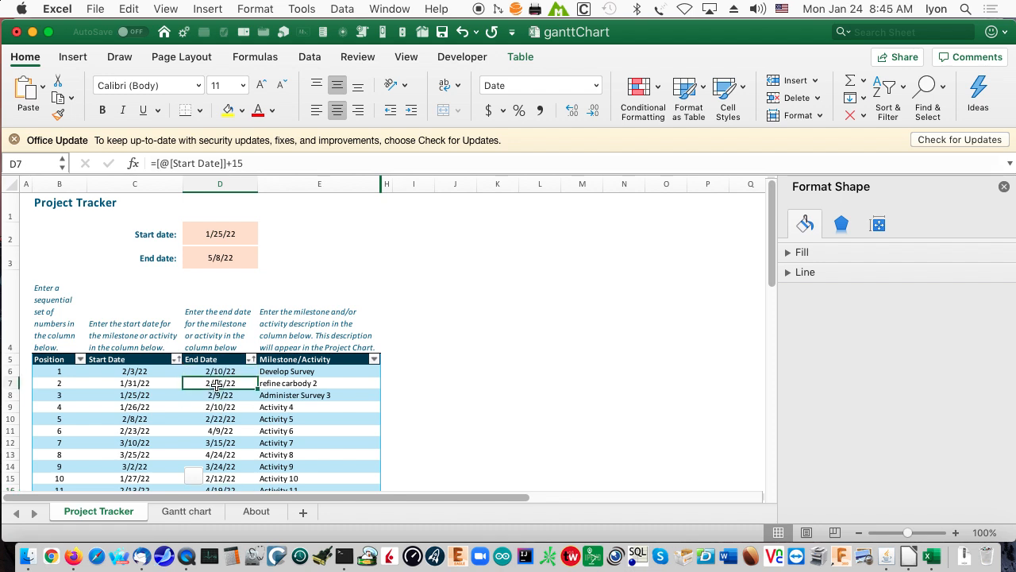
{"action": "left_click_drag", "start_coordinate": [232, 163], "coordinate": [249, 163]}
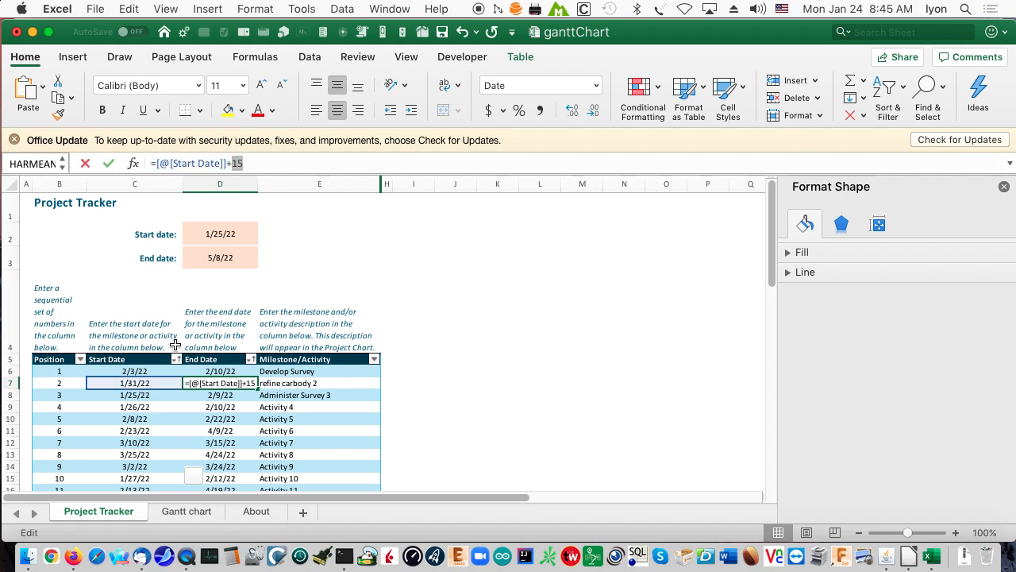
{"action": "key", "text": "Escape"}
{"action": "left_click", "coordinate": [215, 370]}
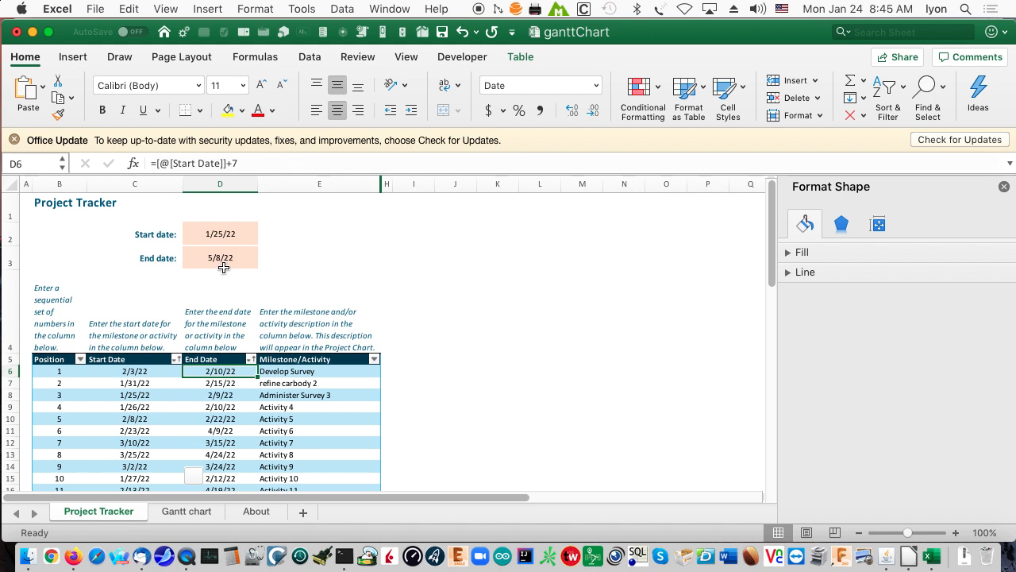
{"action": "scroll", "coordinate": [272, 278], "scroll_direction": "up", "scroll_amount": 1}
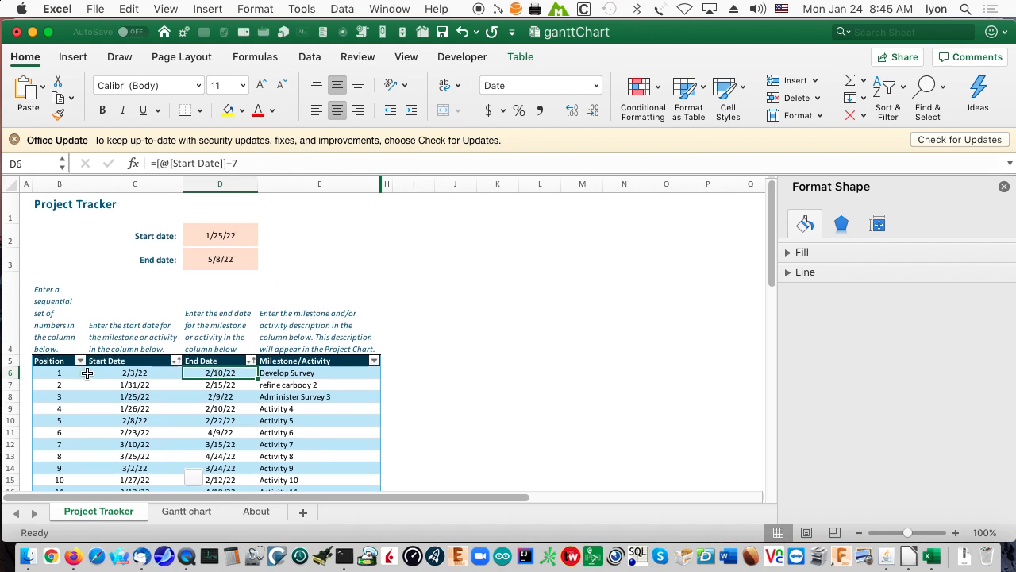
{"action": "scroll", "coordinate": [240, 441], "scroll_direction": "down", "scroll_amount": 4}
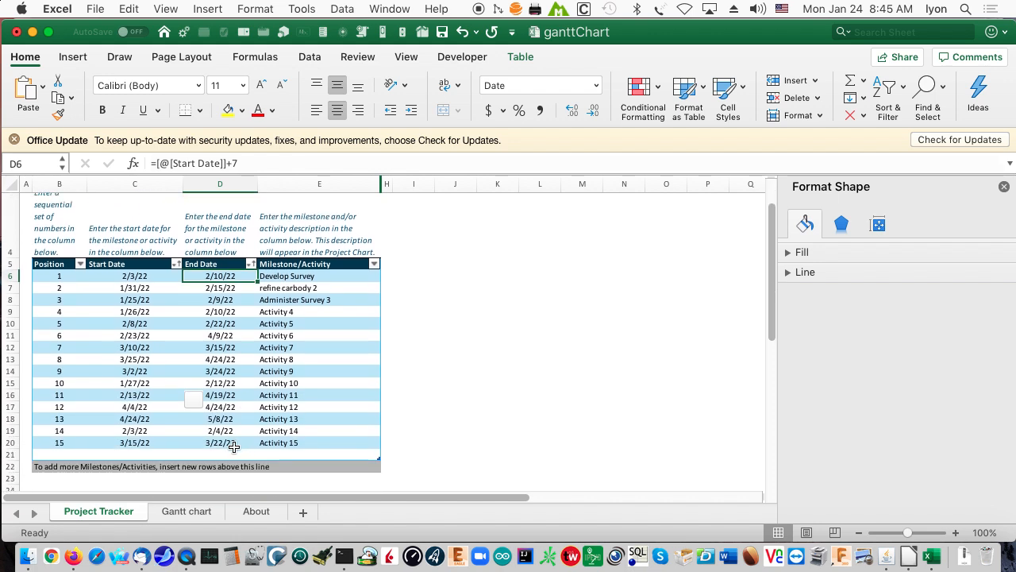
{"action": "left_click", "coordinate": [141, 442]}
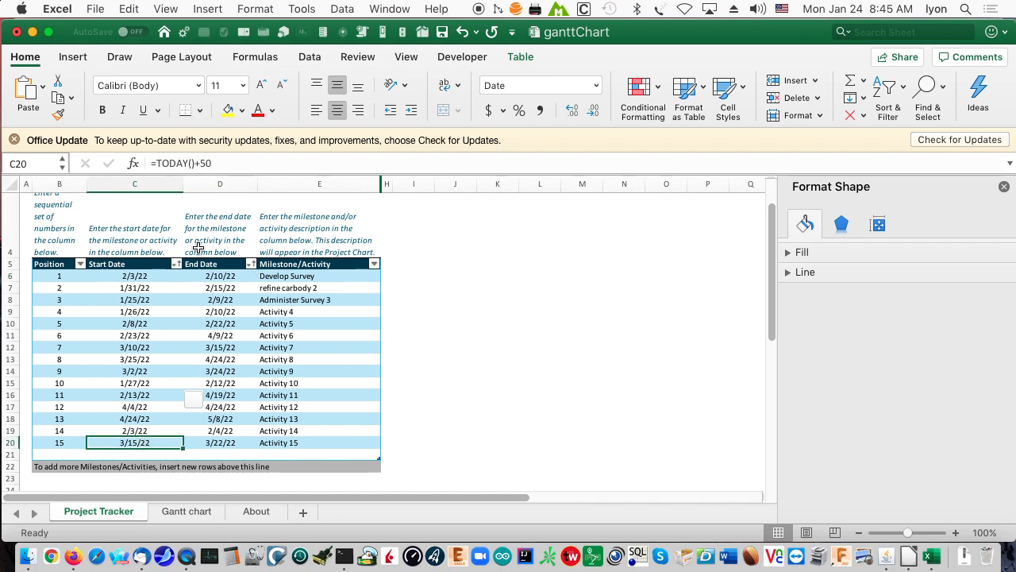
{"action": "scroll", "coordinate": [283, 295], "scroll_direction": "up", "scroll_amount": 3}
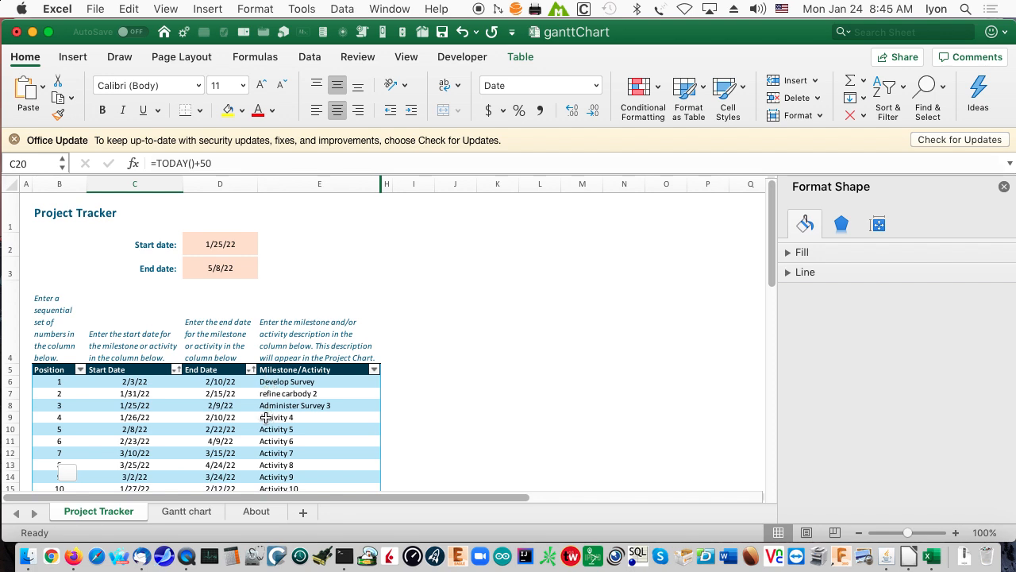
Rename the milestone of position 1 to "Carbody Prototype 1" and check its bar label on the Gantt chart sheet.
{"action": "left_click", "coordinate": [281, 382]}
{"action": "double_click", "coordinate": [283, 382]}
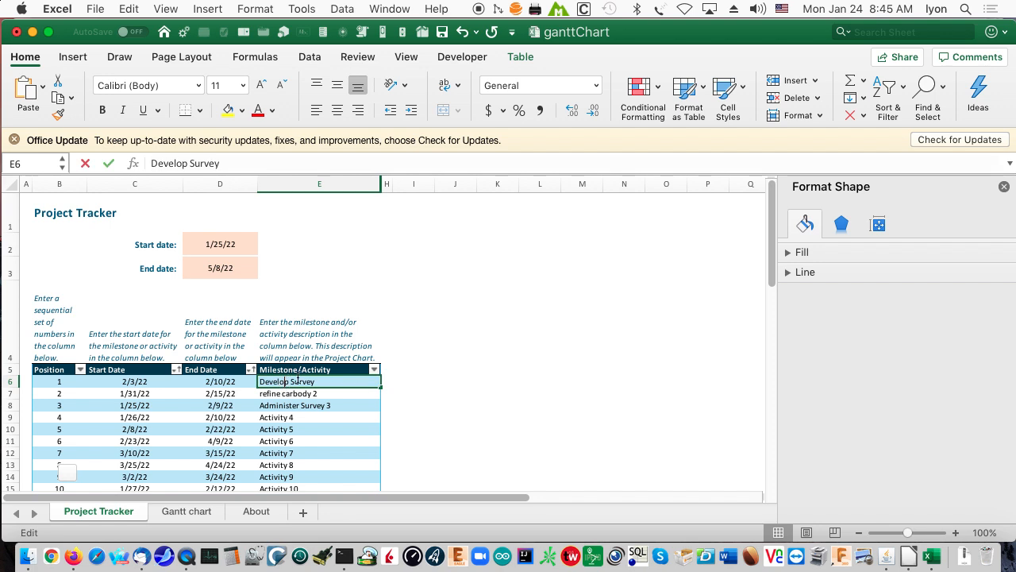
{"action": "left_click_drag", "start_coordinate": [315, 375], "coordinate": [262, 370]}
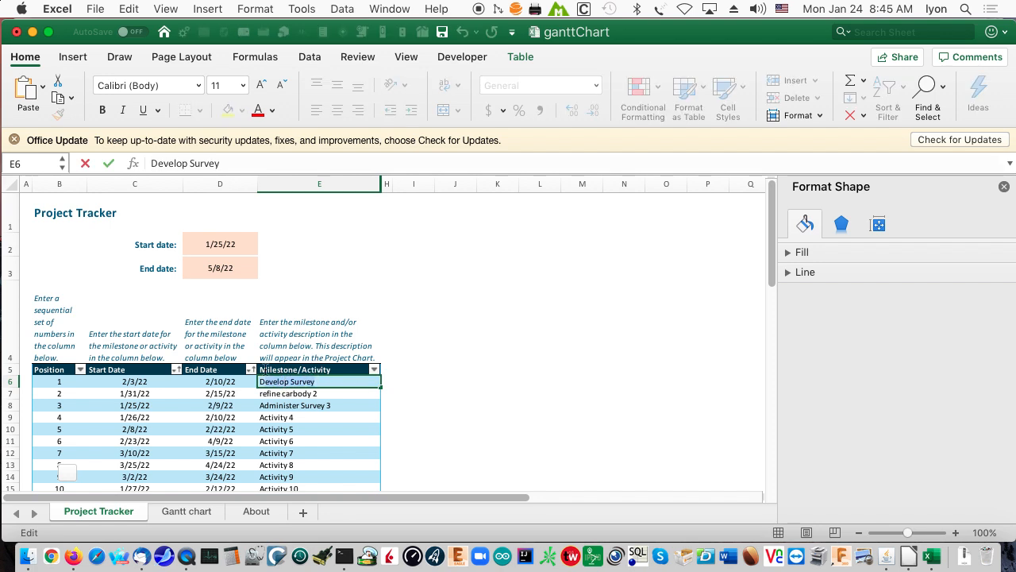
{"action": "type", "text": "Pro"}
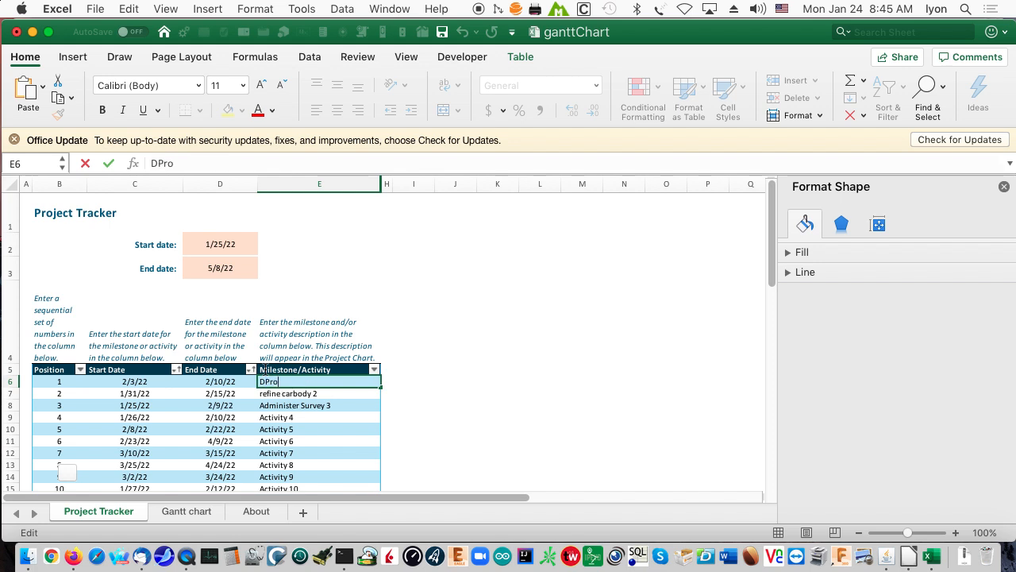
{"action": "type", "text": "Carbody Prototype"}
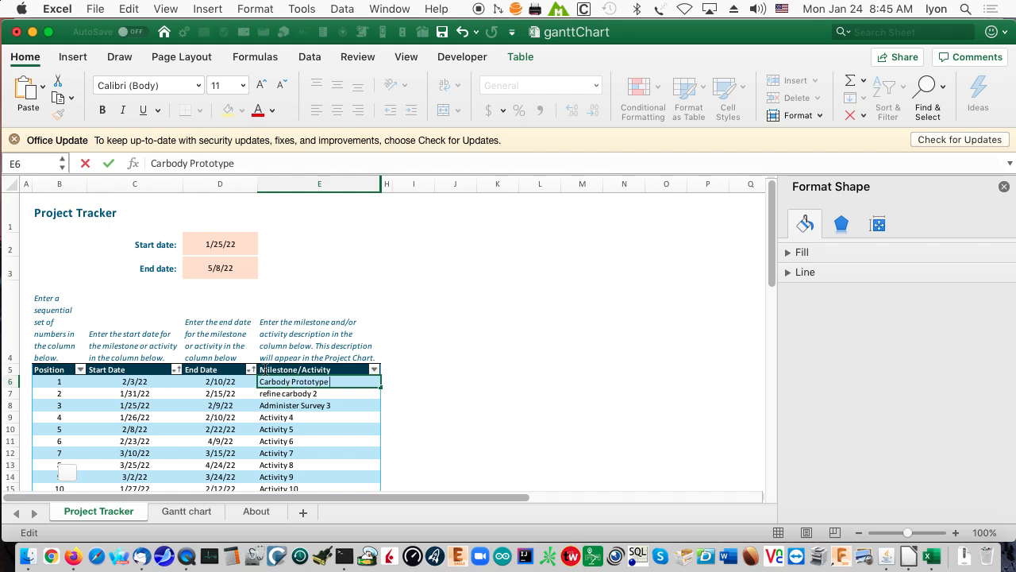
{"action": "type", "text": " 1"}
{"action": "key", "text": "Return"}
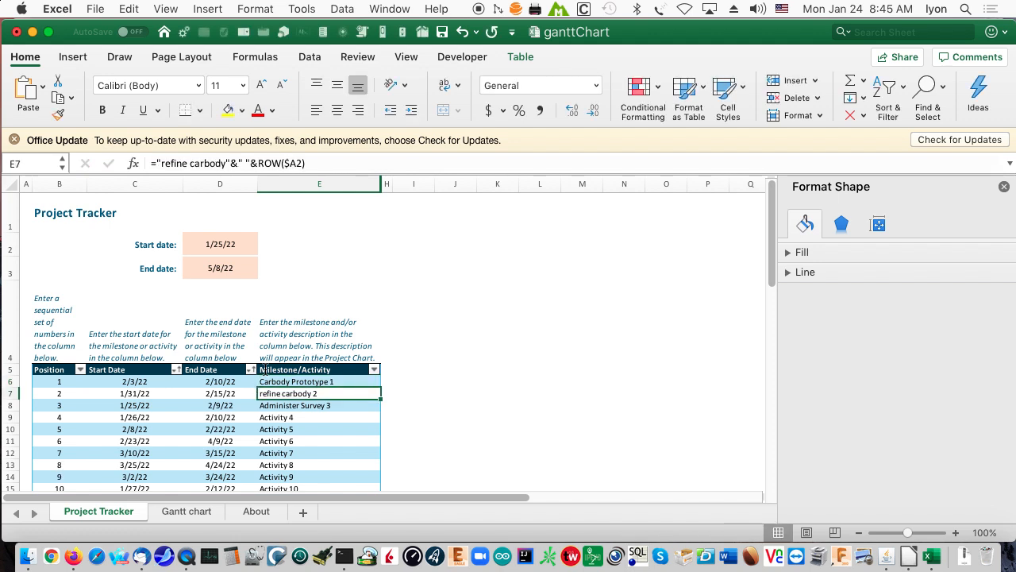
{"action": "left_click", "coordinate": [186, 512]}
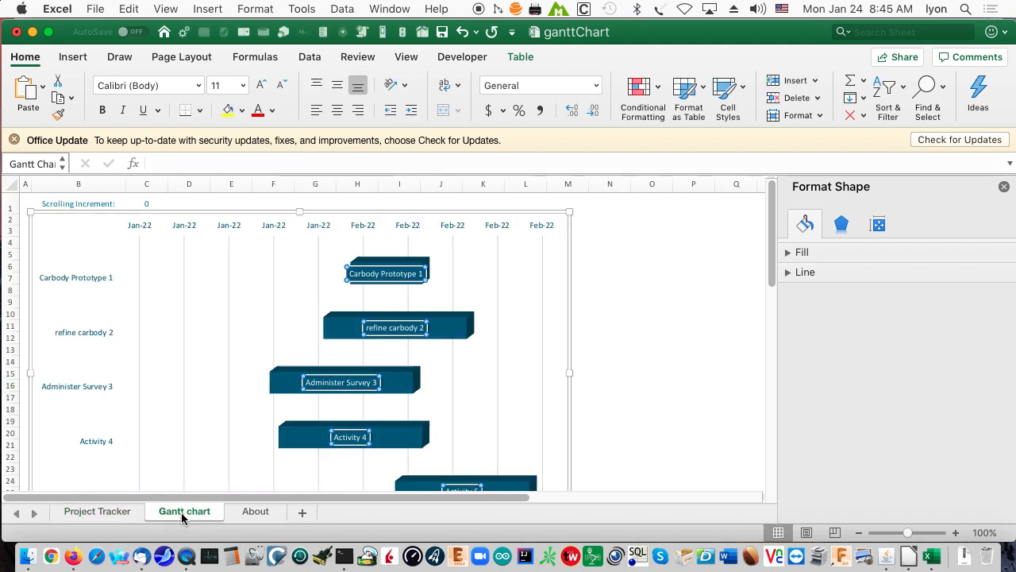
{"action": "left_click", "coordinate": [365, 274]}
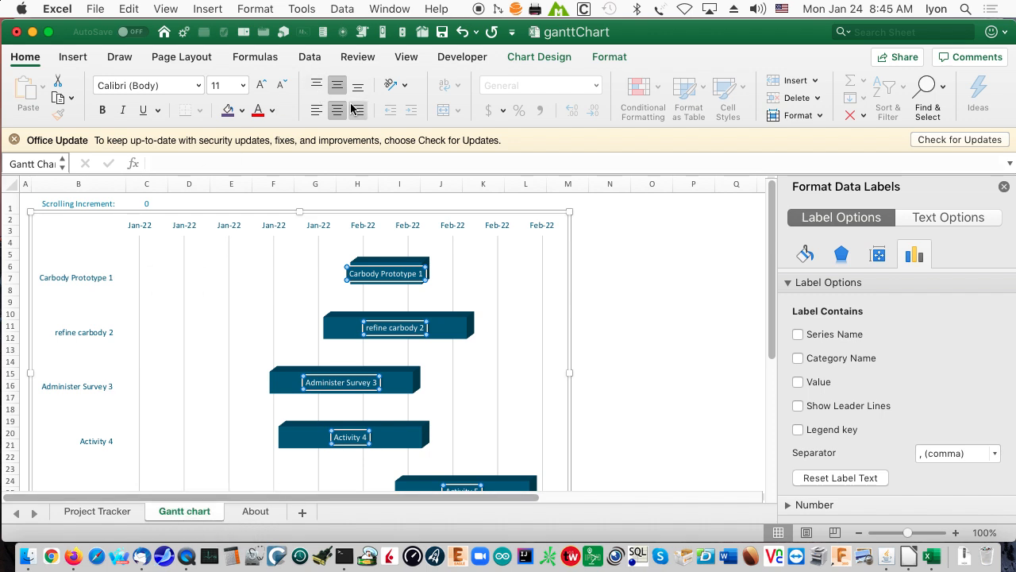
Switch to the Firefox window with the DocJava home page and go to the Office 365 site, office.com.
{"action": "left_click", "coordinate": [72, 558]}
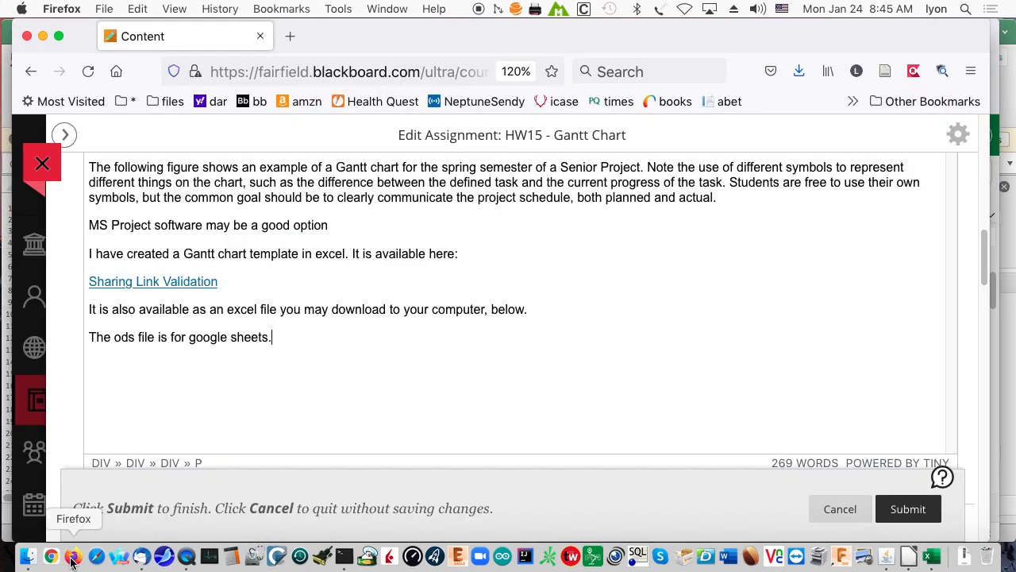
{"action": "key", "text": "super+grave"}
{"action": "left_click", "coordinate": [335, 65]}
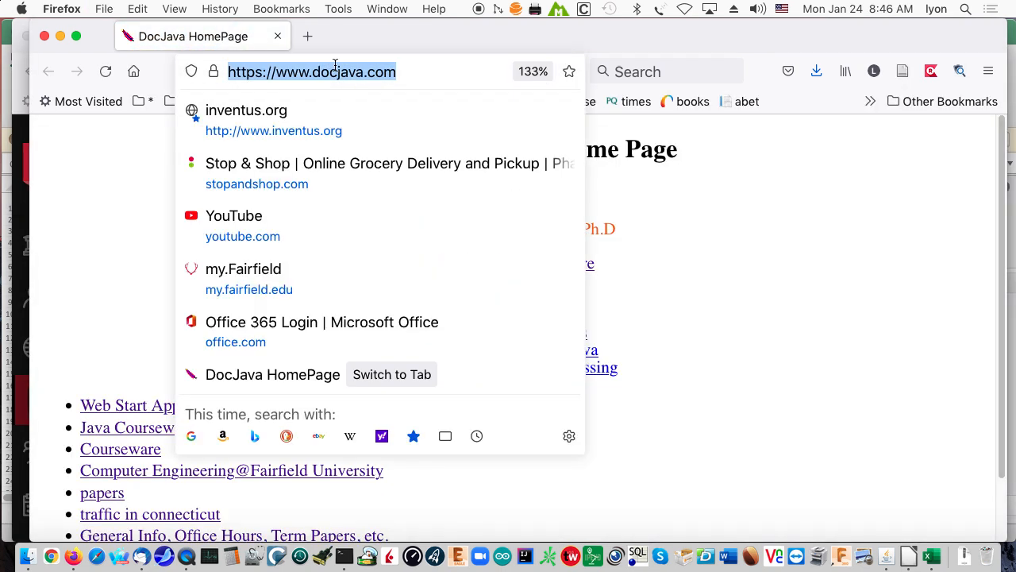
{"action": "type", "text": "365"}
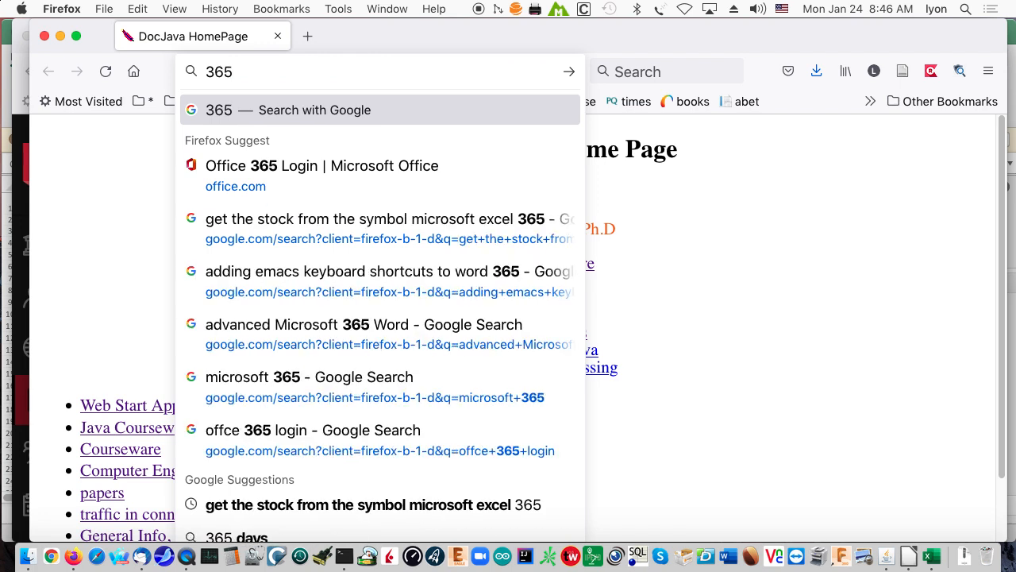
{"action": "key", "text": "Down"}
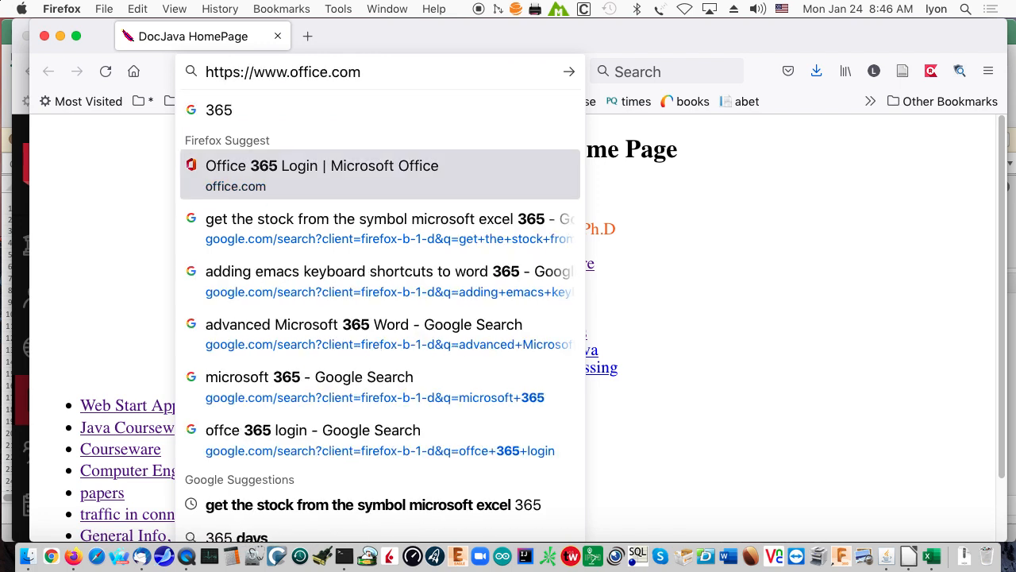
{"action": "key", "text": "Return"}
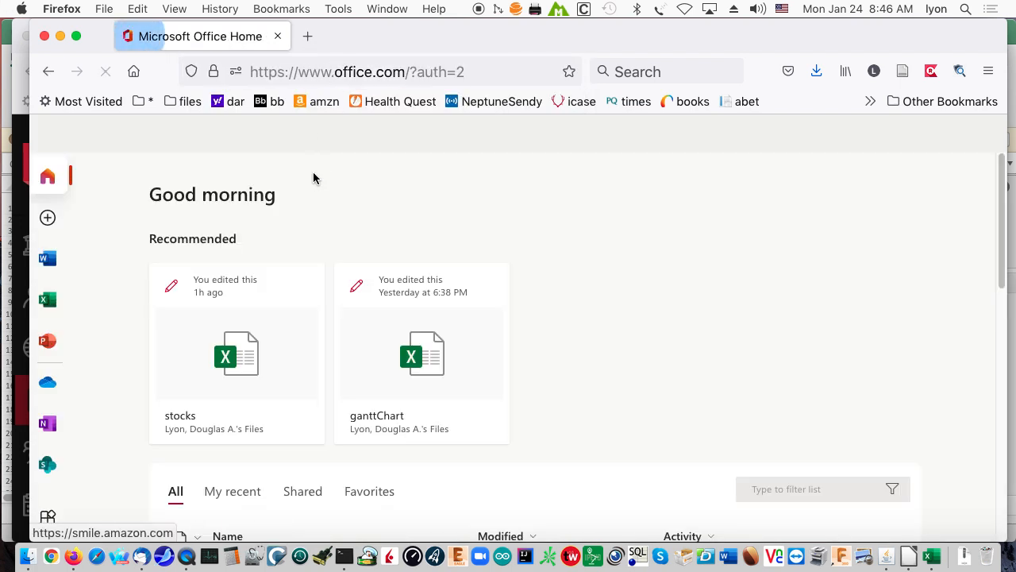
Open the online ganttChart workbook at its Project Tracker sheet and show the changes recently made in the workbook.
{"action": "left_click", "coordinate": [268, 360]}
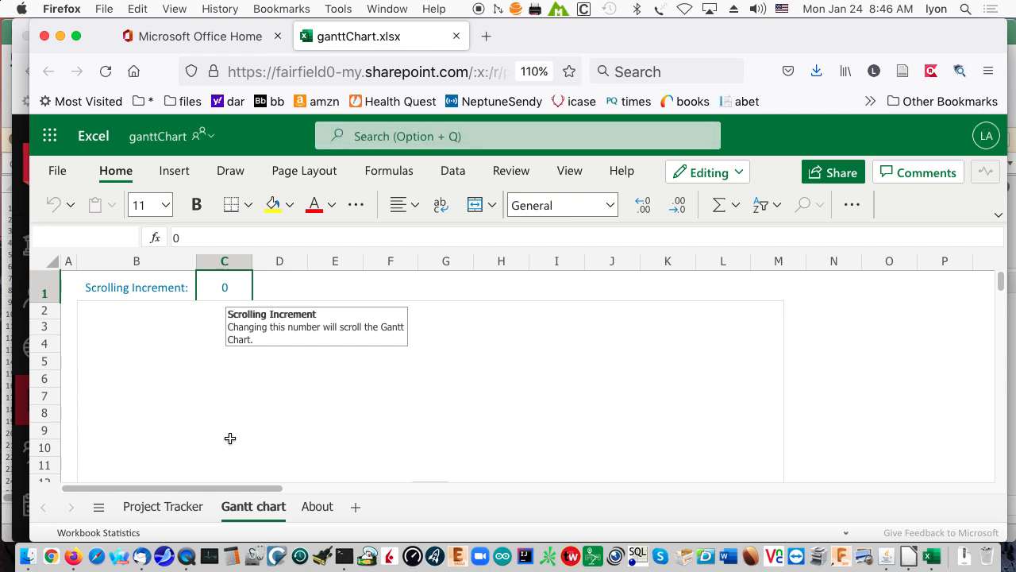
{"action": "left_click", "coordinate": [161, 508]}
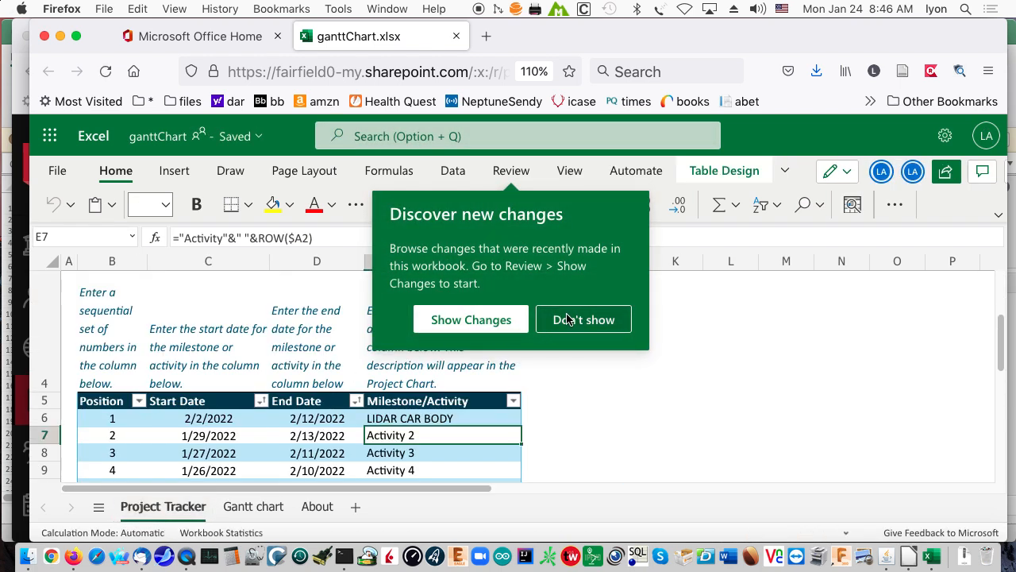
{"action": "left_click", "coordinate": [456, 321]}
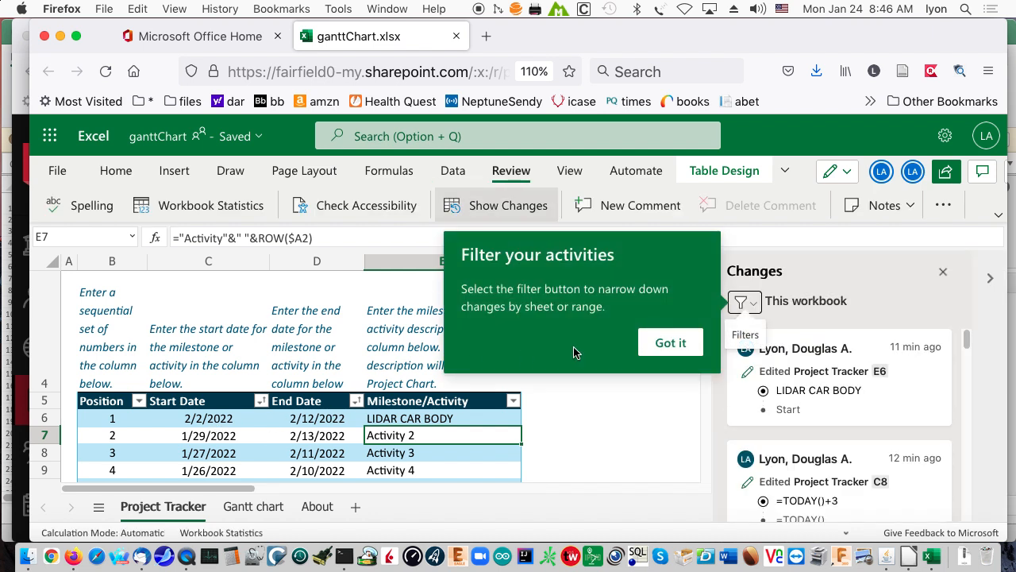
Dismiss the filter tip and set the start date of position 4 to =TODAY()+20 in the Project Tracker sheet.
{"action": "left_click", "coordinate": [675, 342]}
{"action": "scroll", "coordinate": [263, 426], "scroll_direction": "up", "scroll_amount": 3}
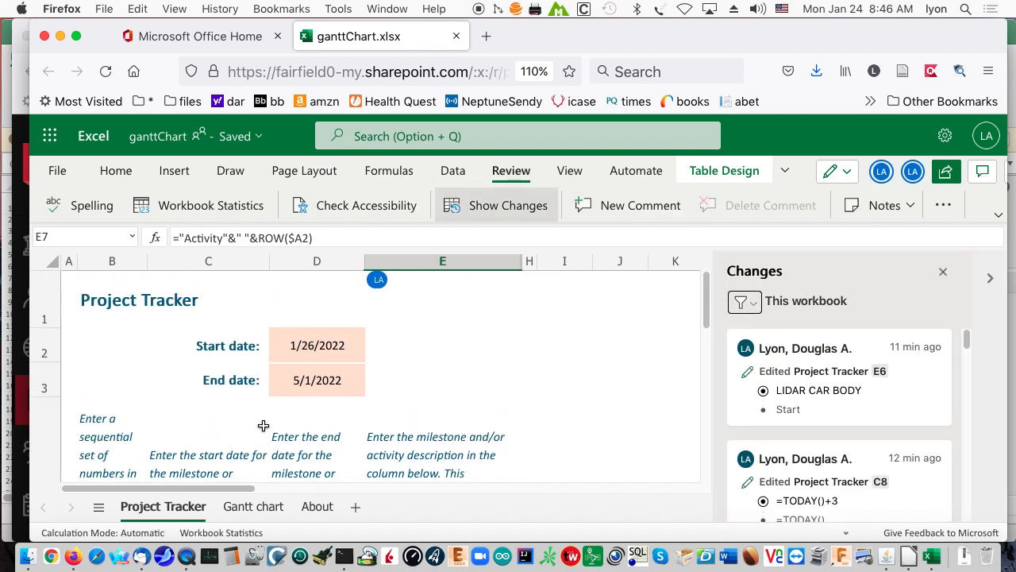
{"action": "scroll", "coordinate": [271, 420], "scroll_direction": "down", "scroll_amount": 5}
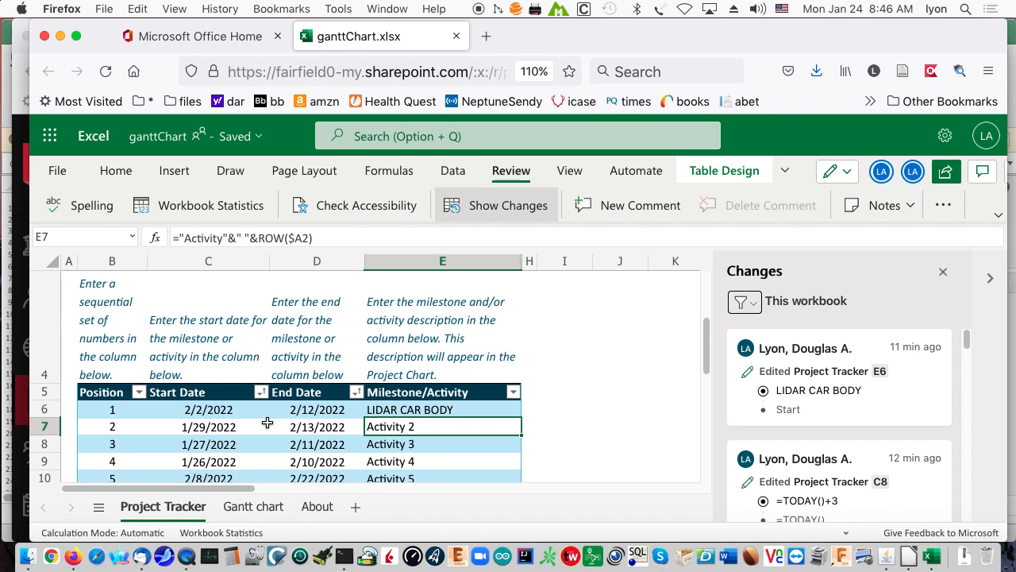
{"action": "scroll", "coordinate": [265, 424], "scroll_direction": "down", "scroll_amount": 3}
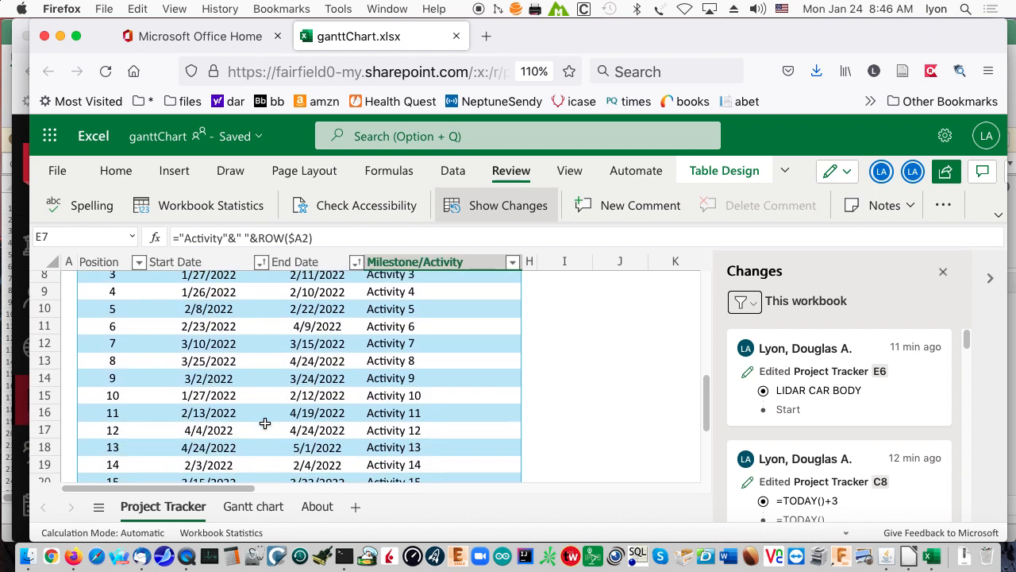
{"action": "scroll", "coordinate": [266, 423], "scroll_direction": "up", "scroll_amount": 2}
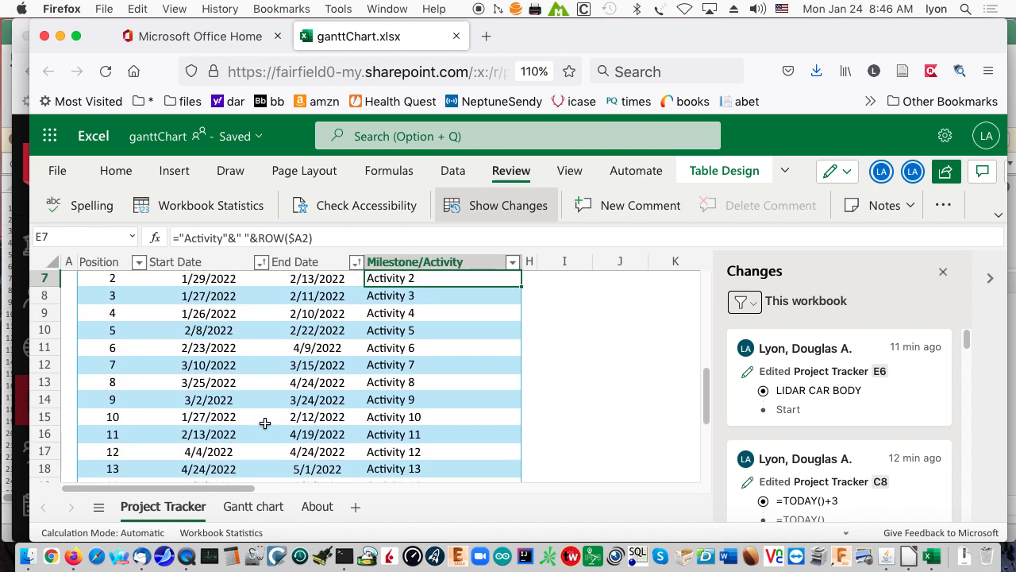
{"action": "left_click", "coordinate": [213, 314]}
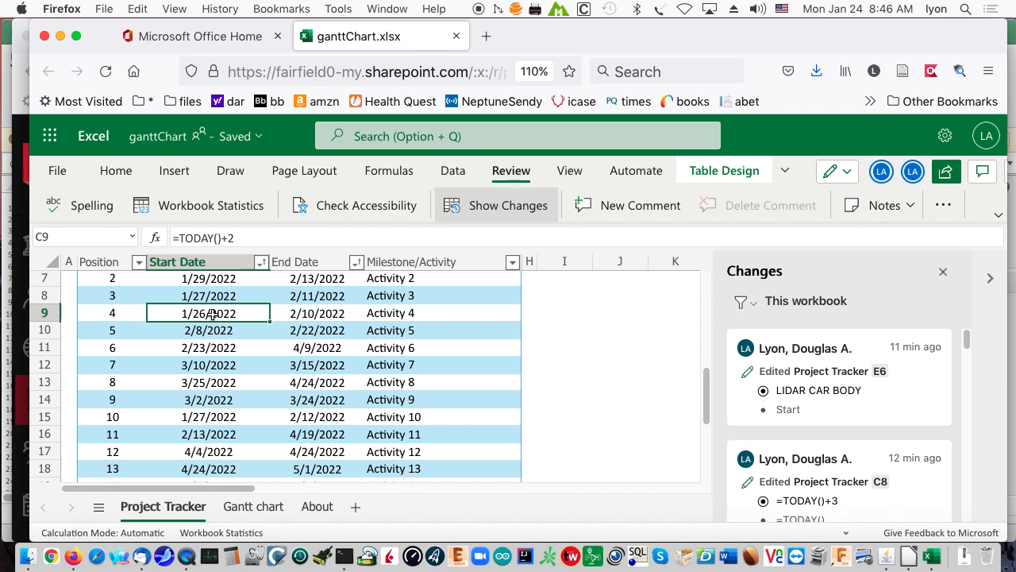
{"action": "left_click", "coordinate": [241, 235]}
{"action": "type", "text": "0"}
{"action": "key", "text": "Return"}
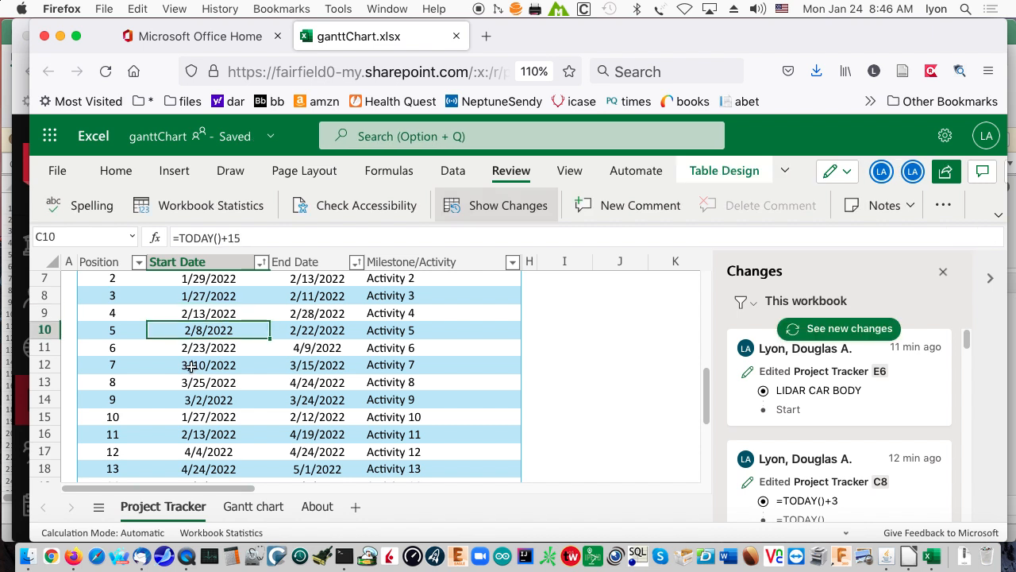
Examine the start date formula of position 3 and the milestone formula of position 2, and view the bars on the Gantt chart sheet.
{"action": "scroll", "coordinate": [220, 337], "scroll_direction": "up", "scroll_amount": 5}
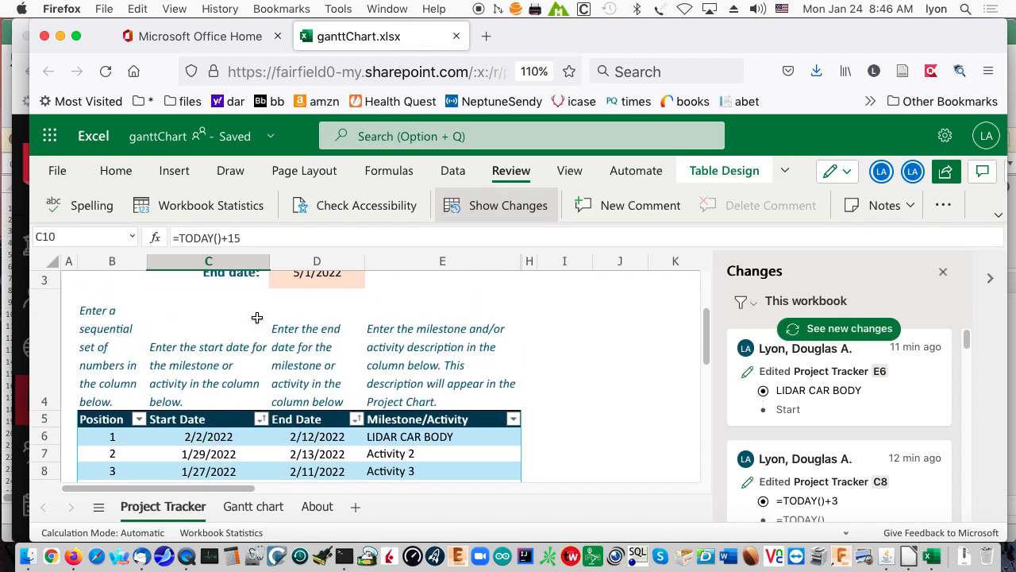
{"action": "scroll", "coordinate": [256, 319], "scroll_direction": "up", "scroll_amount": 3}
{"action": "scroll", "coordinate": [280, 363], "scroll_direction": "down", "scroll_amount": 3}
{"action": "scroll", "coordinate": [251, 388], "scroll_direction": "down", "scroll_amount": 2}
{"action": "left_click", "coordinate": [225, 380]}
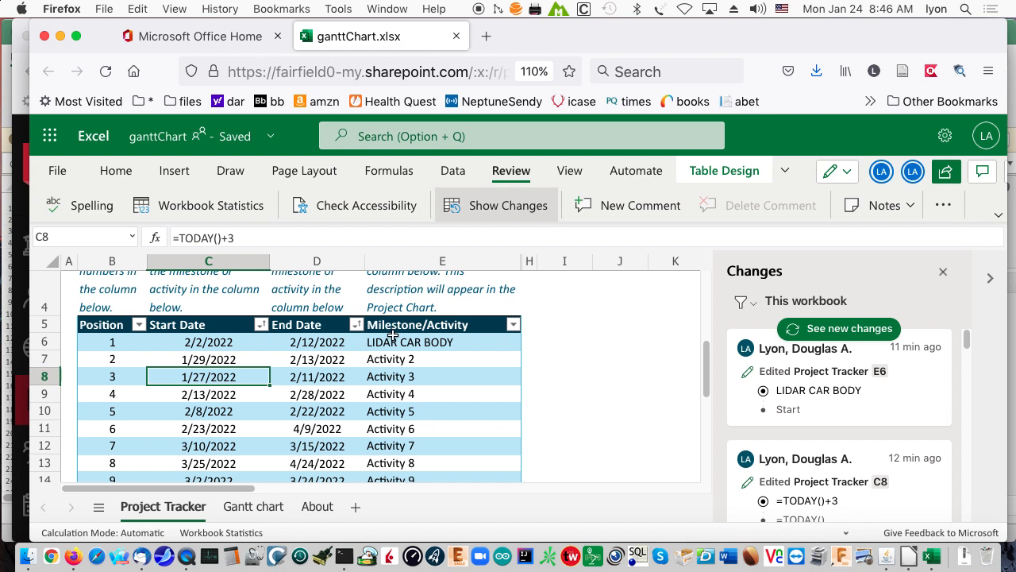
{"action": "left_click", "coordinate": [387, 359]}
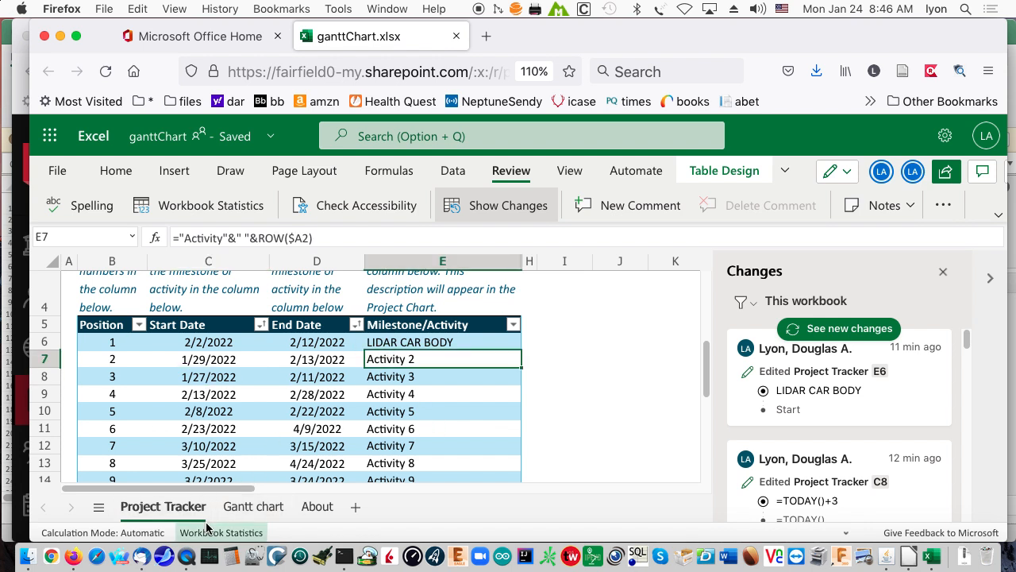
{"action": "left_click", "coordinate": [256, 508]}
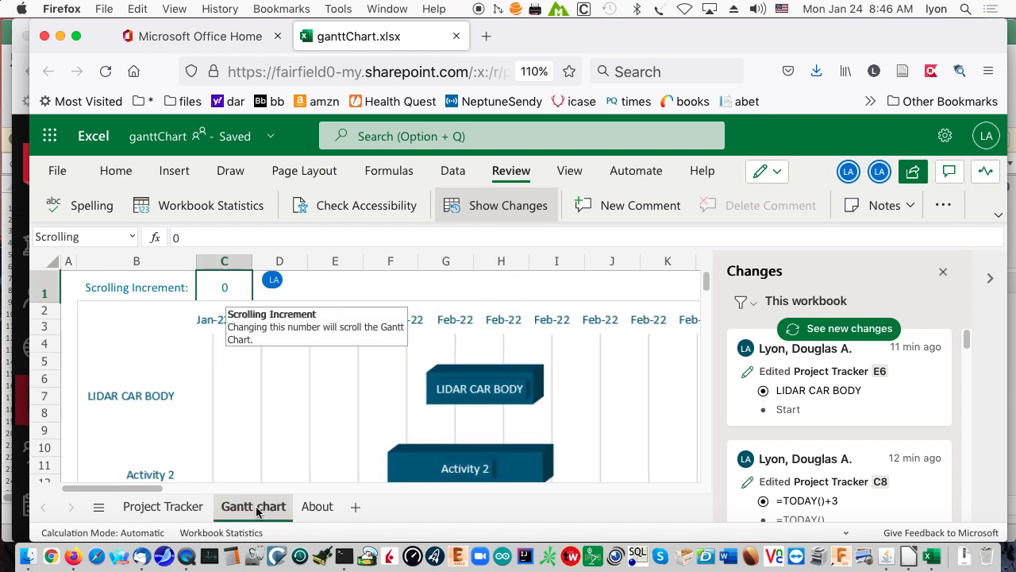
Replace "Activity" with "carbody" in position 2's milestone formula on Project Tracker, and check the bar label on the Gantt chart sheet.
{"action": "left_click", "coordinate": [162, 506]}
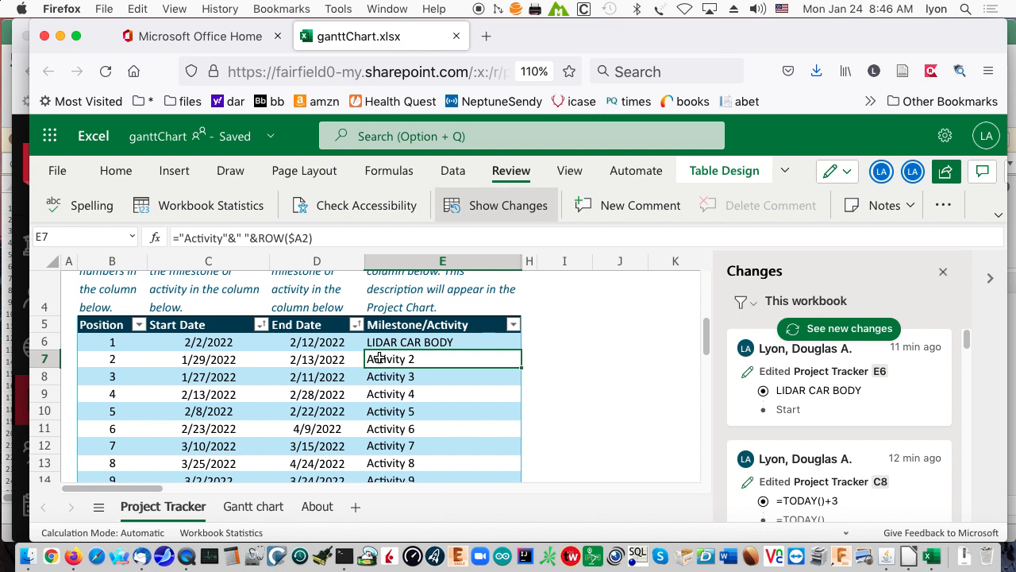
{"action": "left_click_drag", "start_coordinate": [222, 237], "coordinate": [186, 246]}
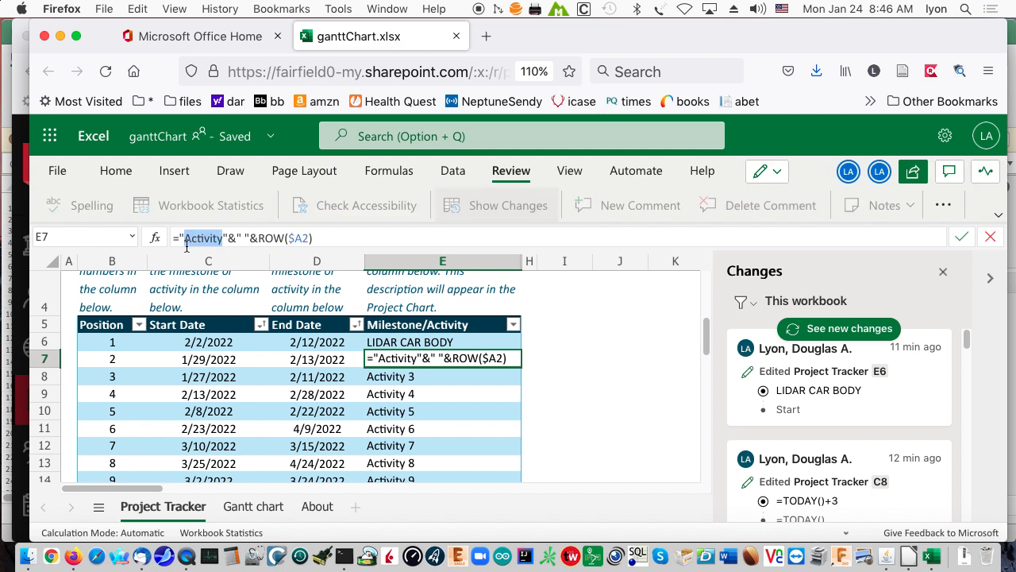
{"action": "type", "text": "carbody"}
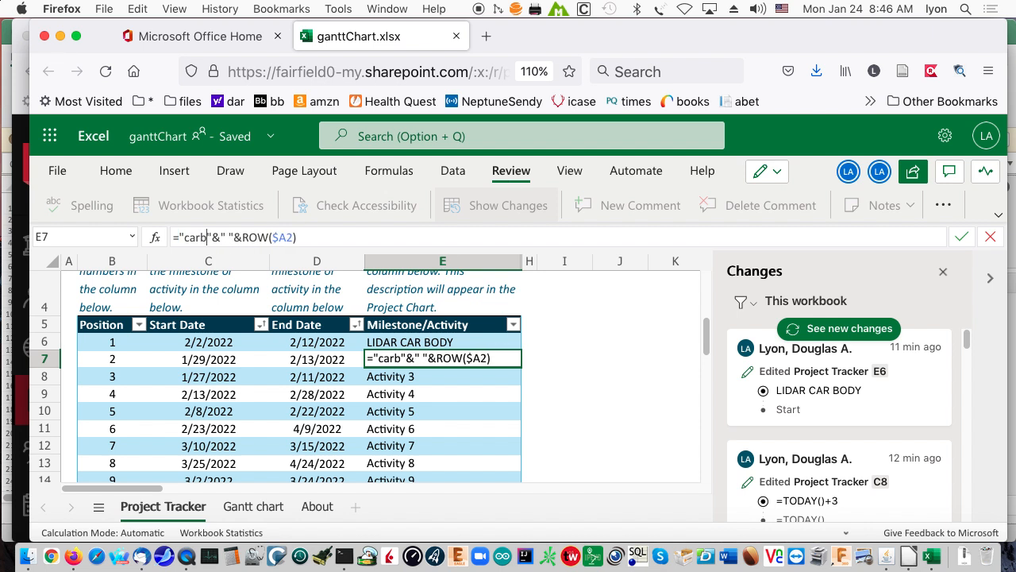
{"action": "key", "text": "BackSpace"}
{"action": "key", "text": "Return"}
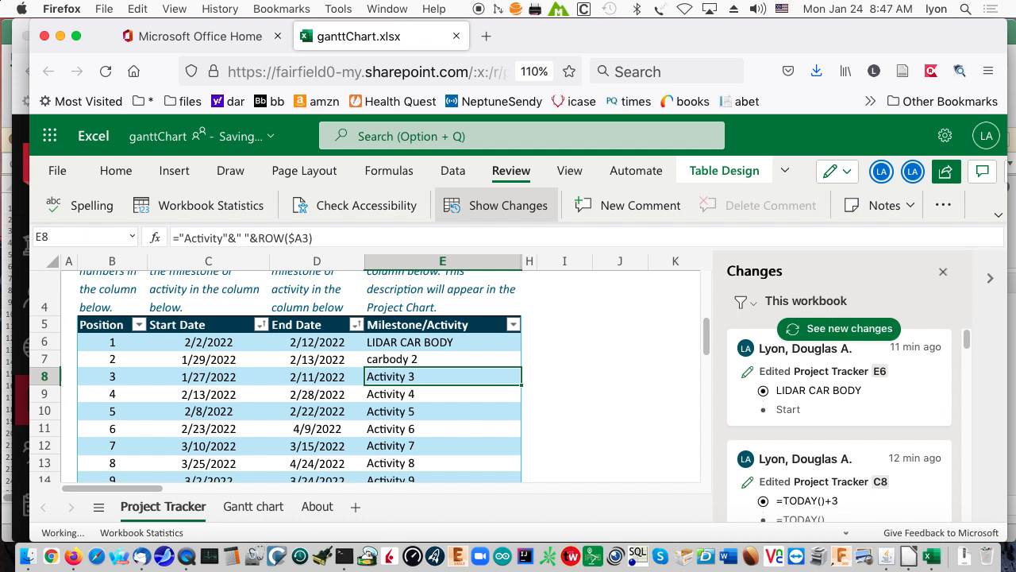
{"action": "left_click", "coordinate": [254, 505]}
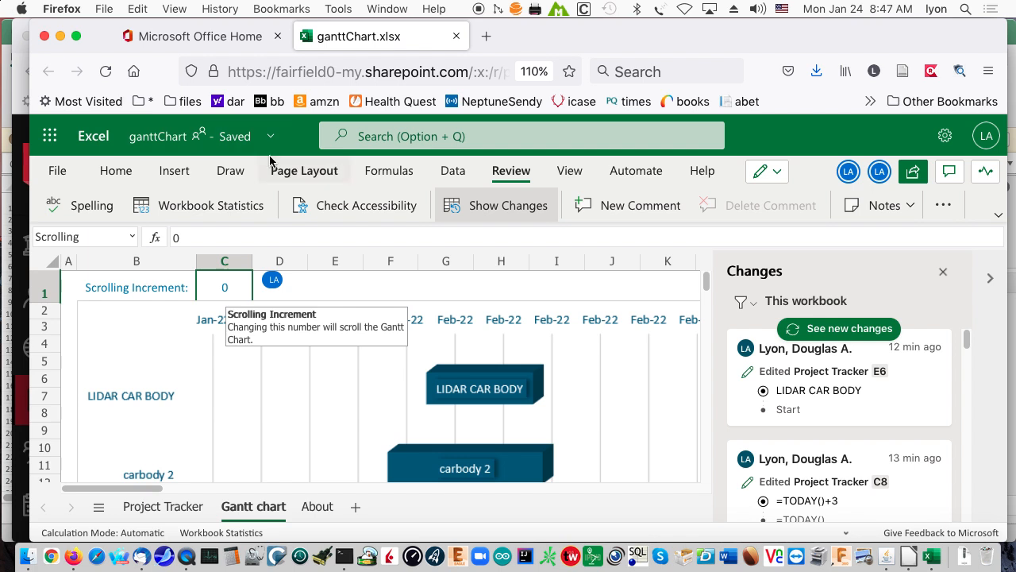
Show the recent workbooks and the Save As options of the online ganttChart workbook, including the Excel and ODS downloads.
{"action": "left_click", "coordinate": [61, 170]}
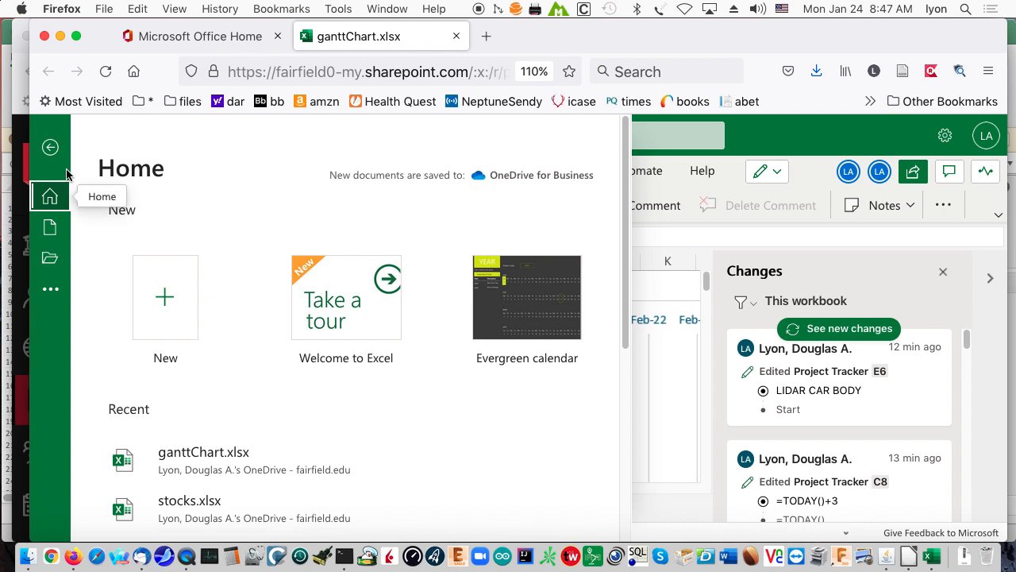
{"action": "left_click", "coordinate": [48, 260]}
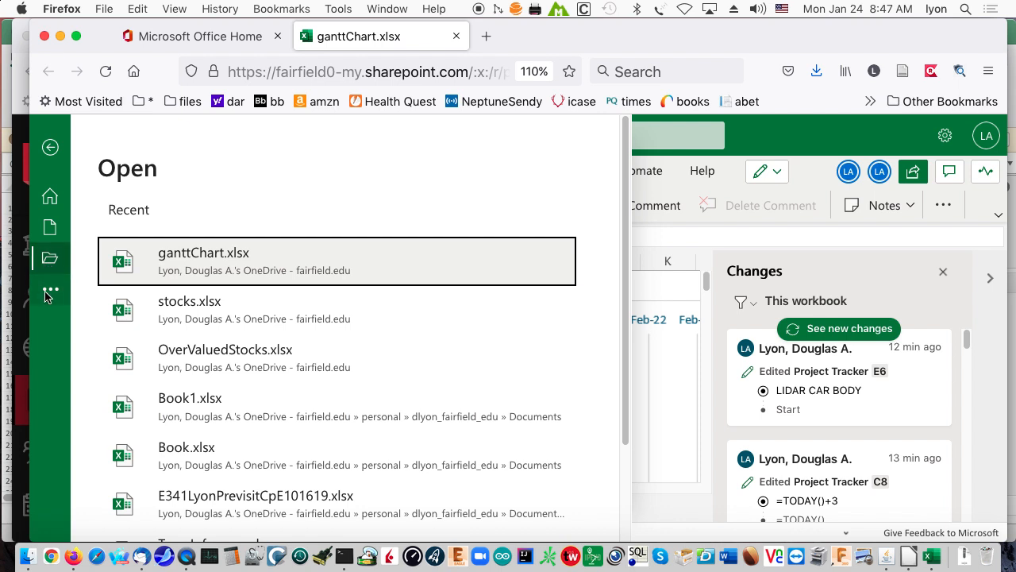
{"action": "left_click", "coordinate": [50, 289]}
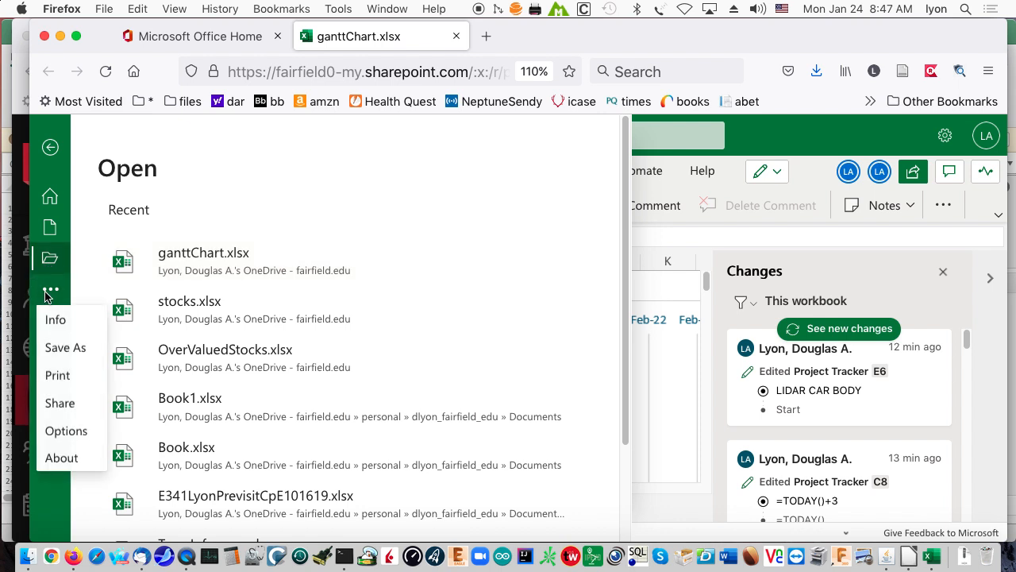
{"action": "left_click", "coordinate": [71, 357]}
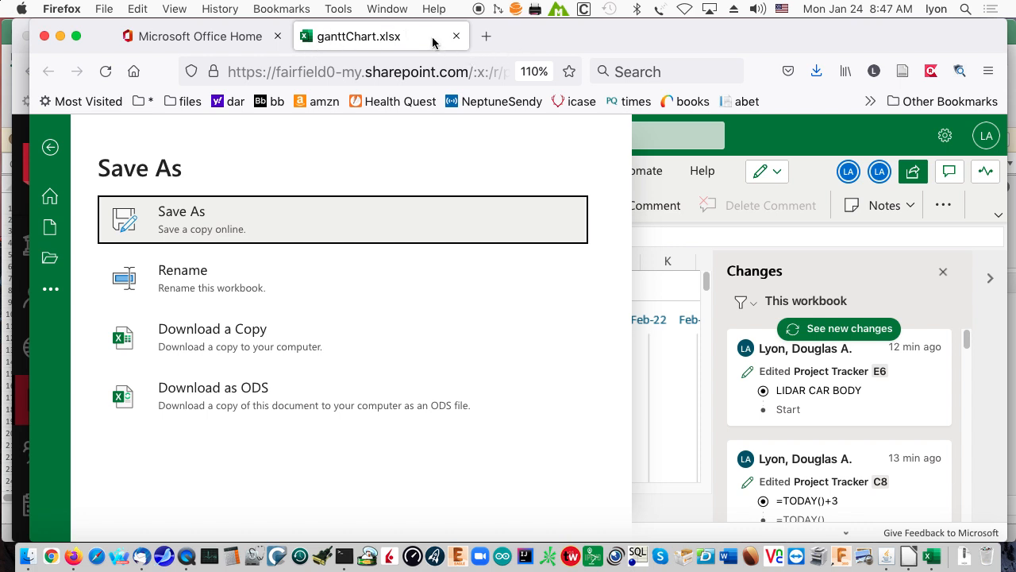
View the HW15 - Gantt Chart assignment in the Blackboard window and switch to the other Firefox window with ganttChart.xlsx.
{"action": "left_click", "coordinate": [404, 8]}
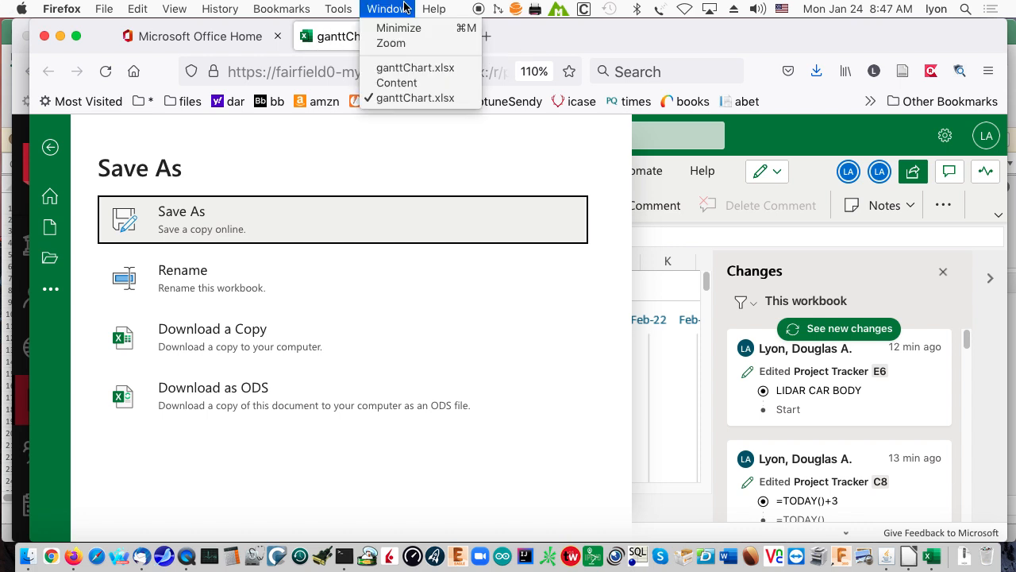
{"action": "left_click", "coordinate": [401, 84]}
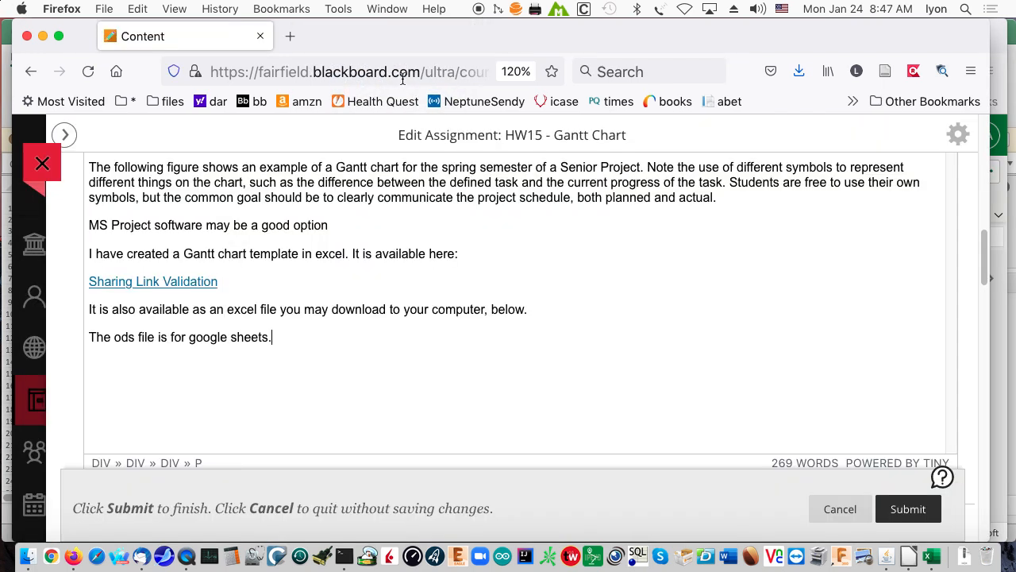
{"action": "left_click", "coordinate": [386, 8]}
{"action": "left_click", "coordinate": [401, 70]}
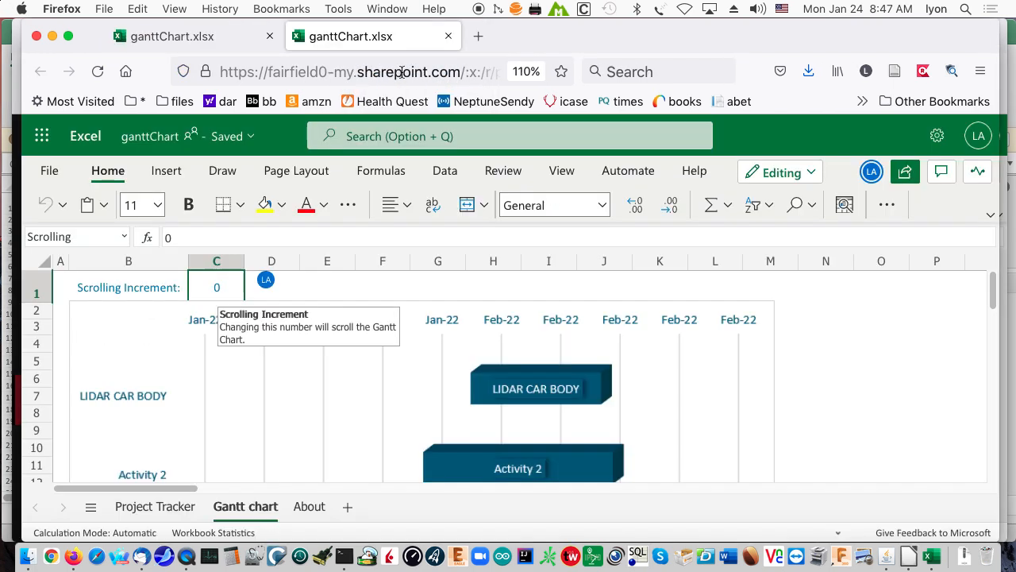
Search the web for "google sheets" in place of the current workbook page and open the Google Sheets product page.
{"action": "left_click", "coordinate": [358, 70]}
{"action": "left_click", "coordinate": [357, 70]}
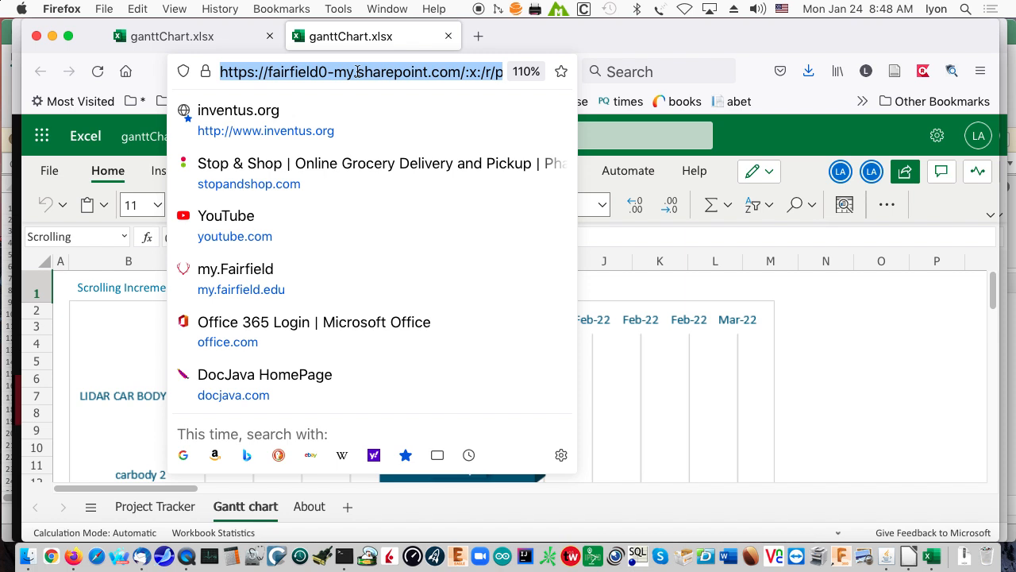
{"action": "type", "text": "google sheets"}
{"action": "key", "text": "Return"}
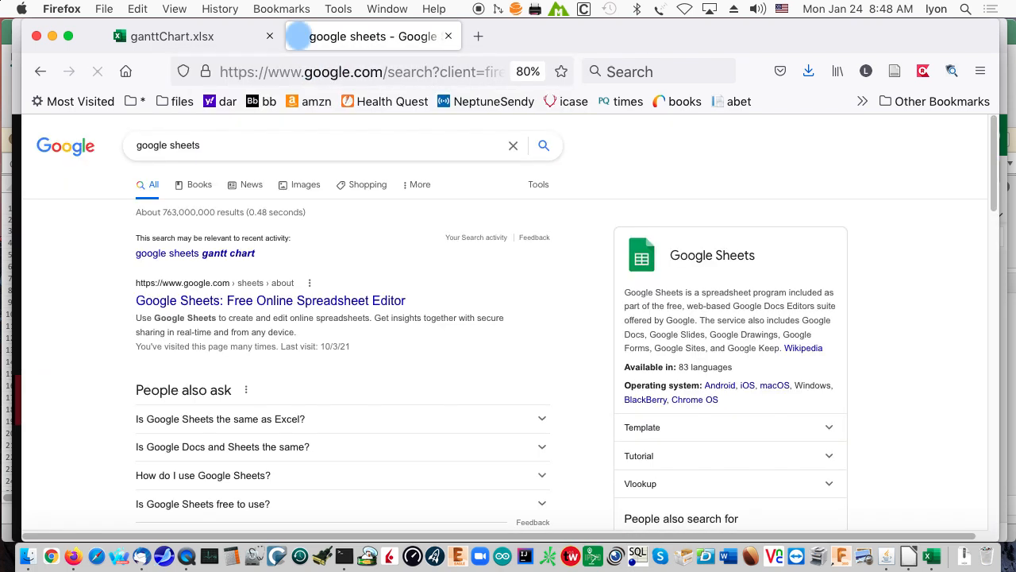
{"action": "left_click", "coordinate": [310, 301]}
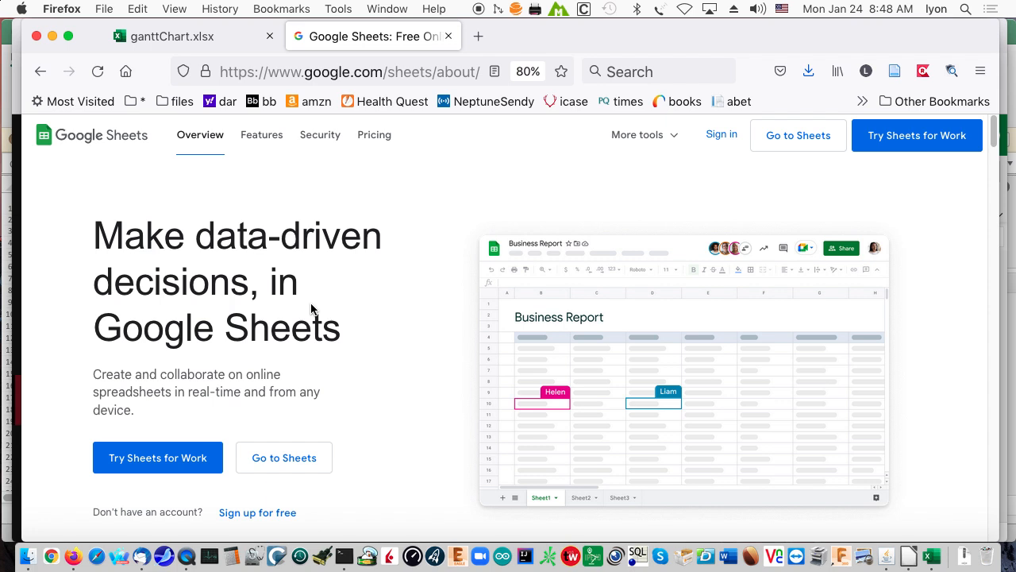
Go to the Google Sheets home page, create a spreadsheet from the Gantt chart template by Smartsheet, and look through its task rows.
{"action": "left_click", "coordinate": [721, 136]}
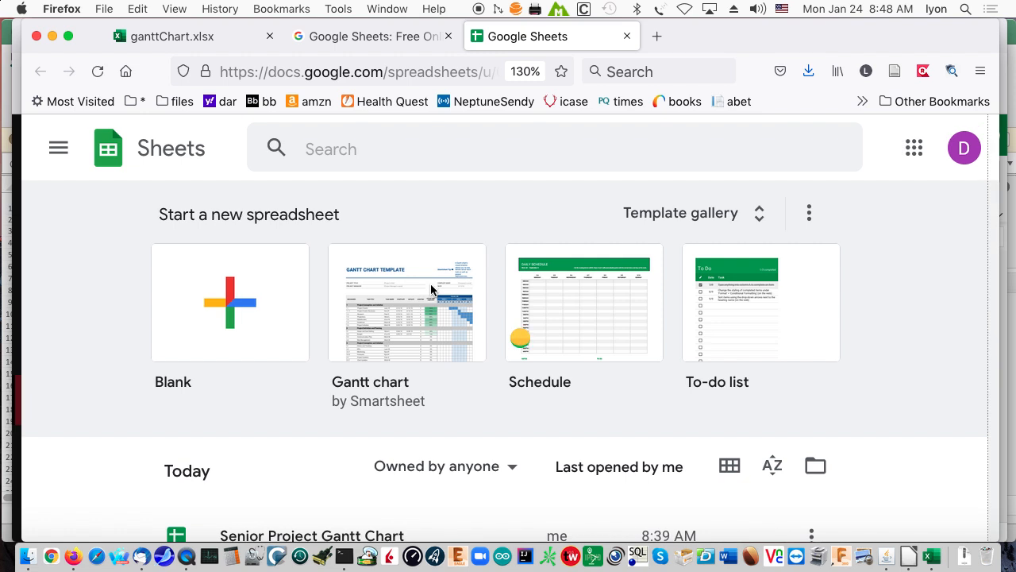
{"action": "left_click", "coordinate": [428, 286]}
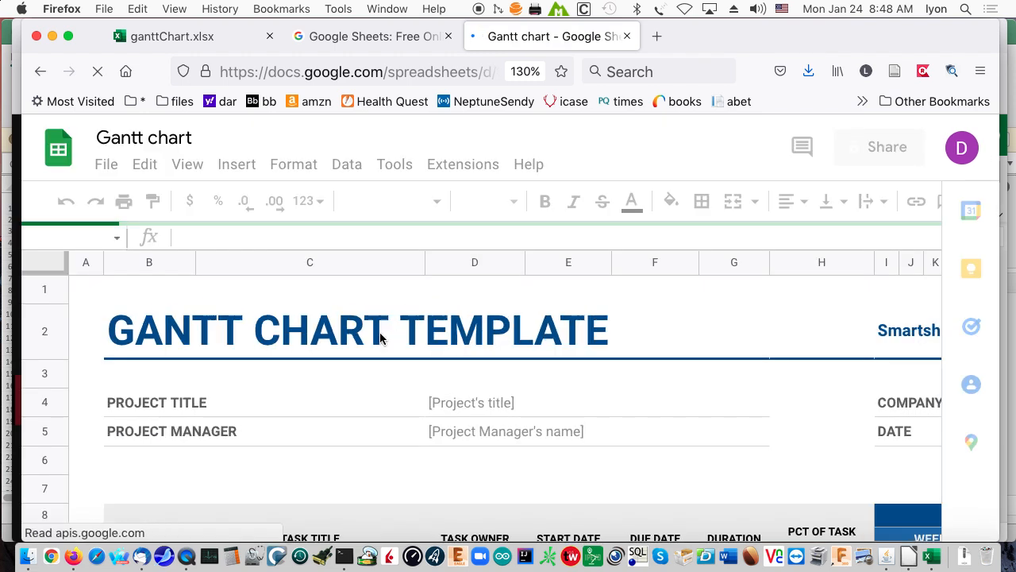
{"action": "left_click_drag", "start_coordinate": [341, 492], "coordinate": [170, 483]}
{"action": "scroll", "coordinate": [350, 423], "scroll_direction": "down", "scroll_amount": 5}
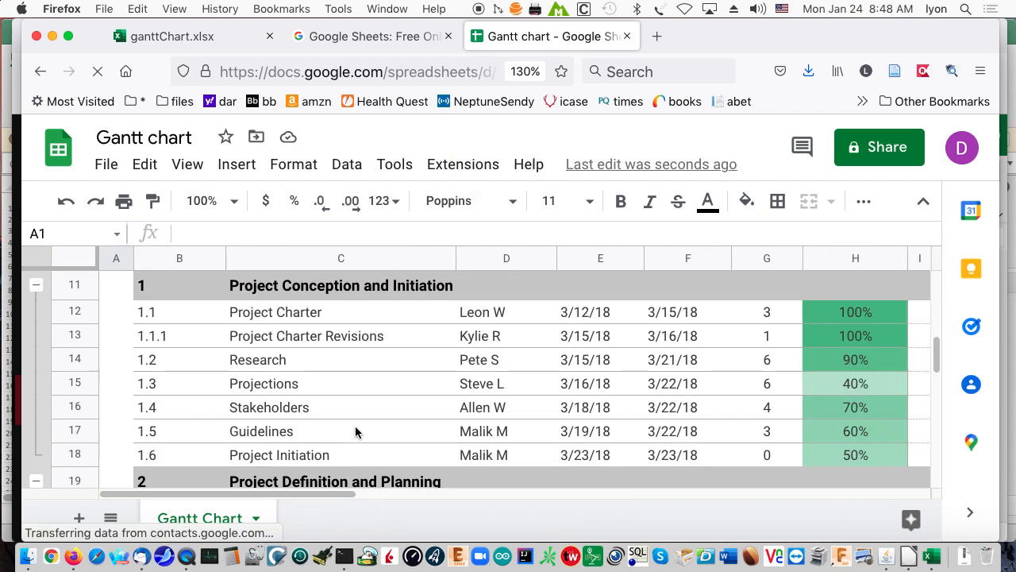
{"action": "scroll", "coordinate": [355, 426], "scroll_direction": "down", "scroll_amount": 2}
{"action": "scroll", "coordinate": [355, 425], "scroll_direction": "down", "scroll_amount": 2}
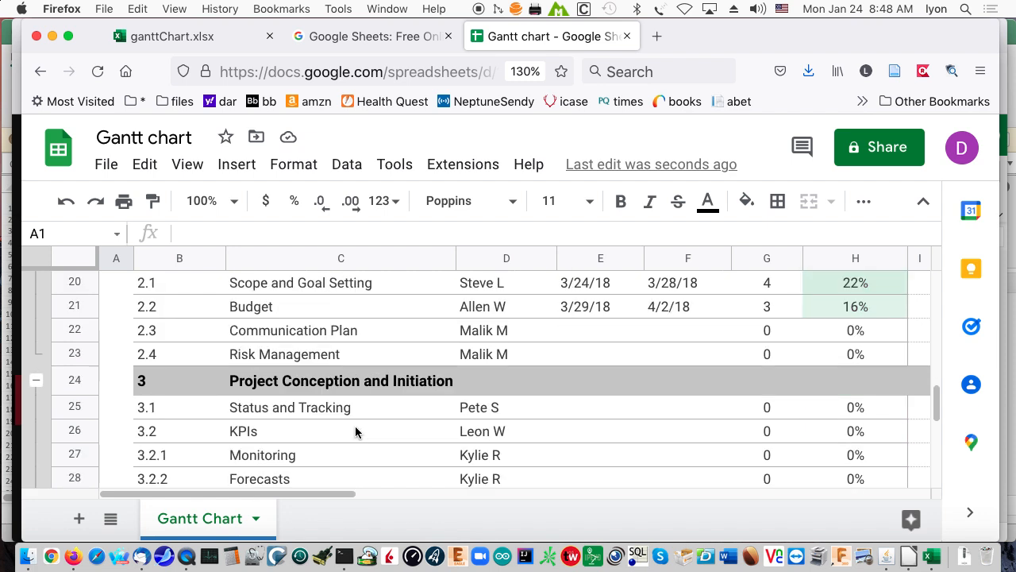
{"action": "scroll", "coordinate": [355, 426], "scroll_direction": "up", "scroll_amount": 6}
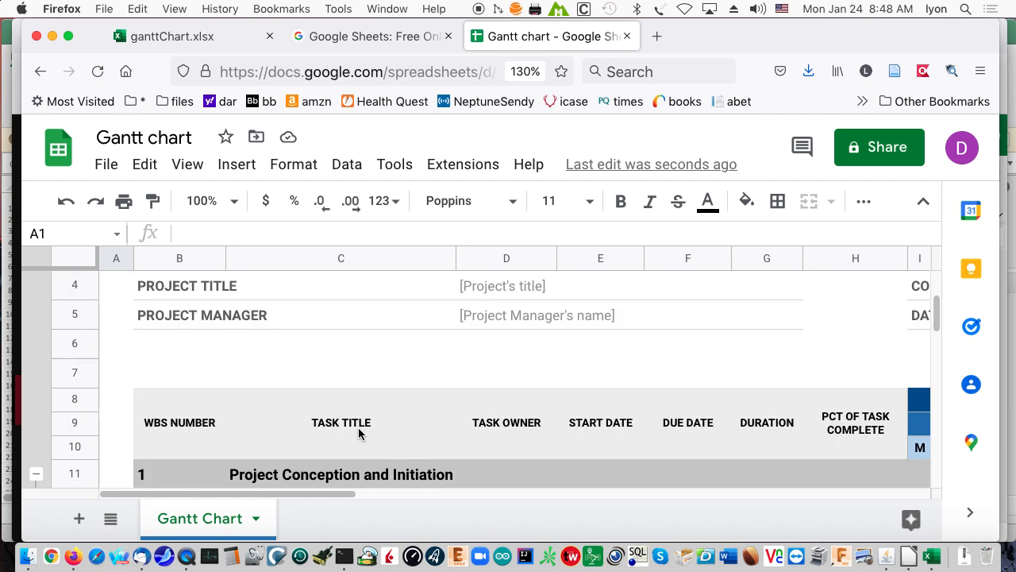
Import Senior Project Gantt Chart.ods from the attachments folder on the device as a new spreadsheet and open it.
{"action": "left_click", "coordinate": [105, 167]}
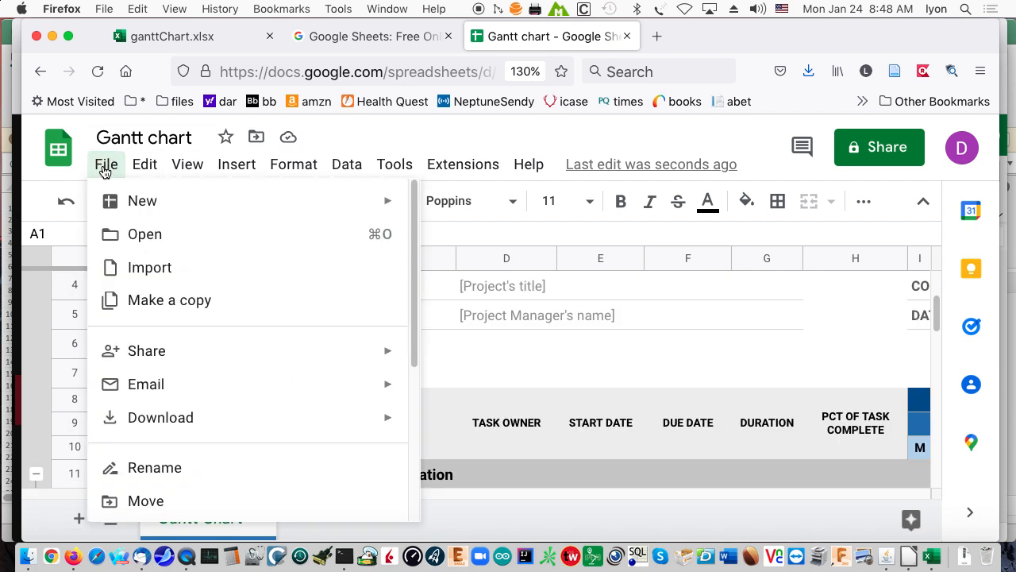
{"action": "left_click", "coordinate": [145, 266]}
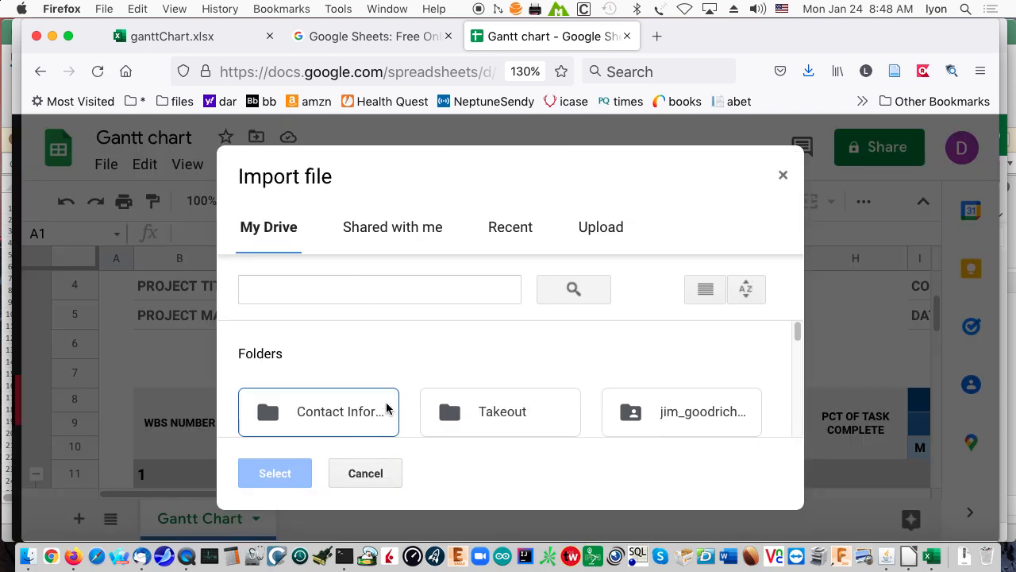
{"action": "left_click", "coordinate": [602, 232]}
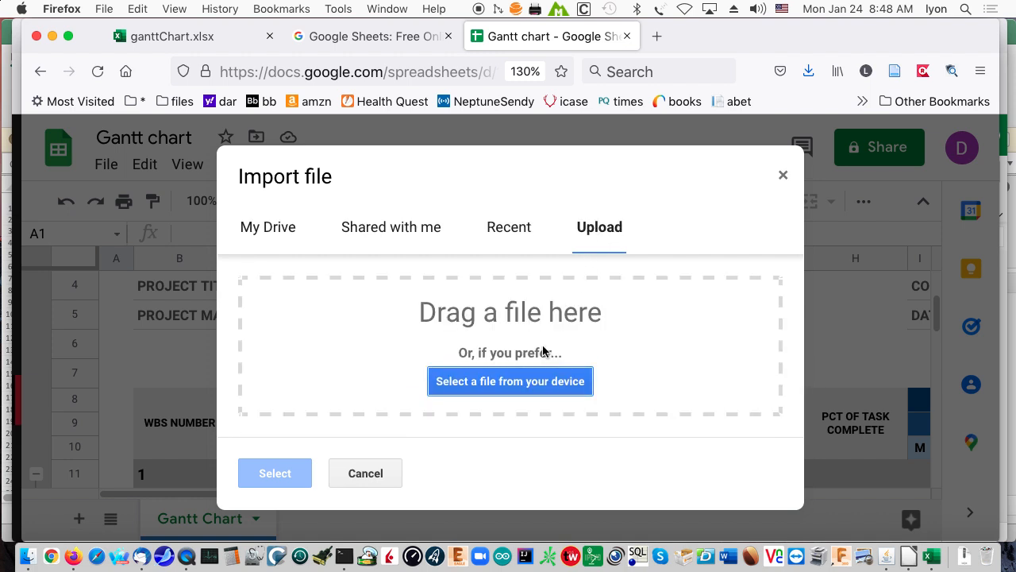
{"action": "left_click", "coordinate": [529, 381]}
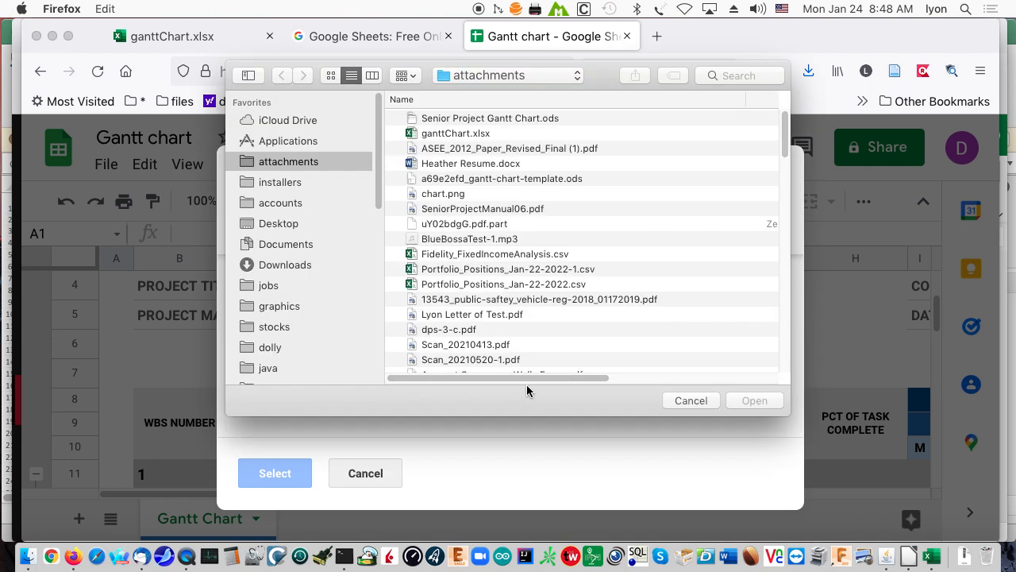
{"action": "left_click", "coordinate": [508, 119]}
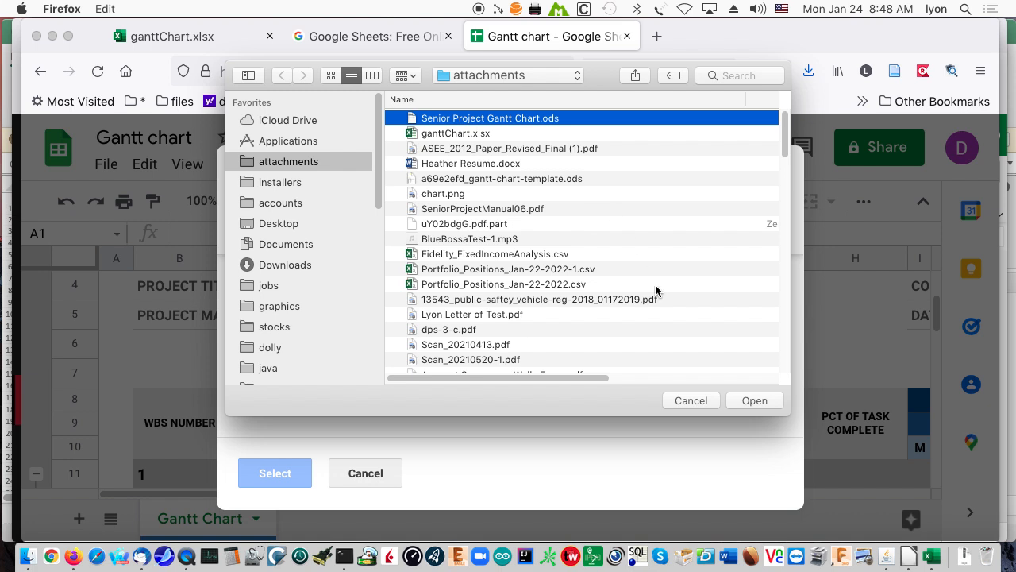
{"action": "left_click", "coordinate": [748, 401]}
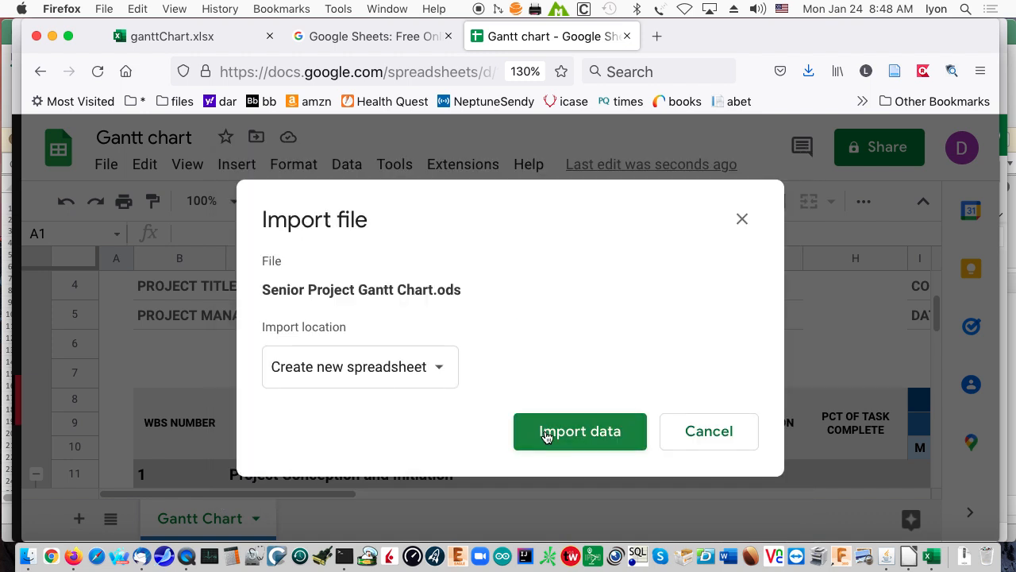
{"action": "left_click", "coordinate": [540, 431]}
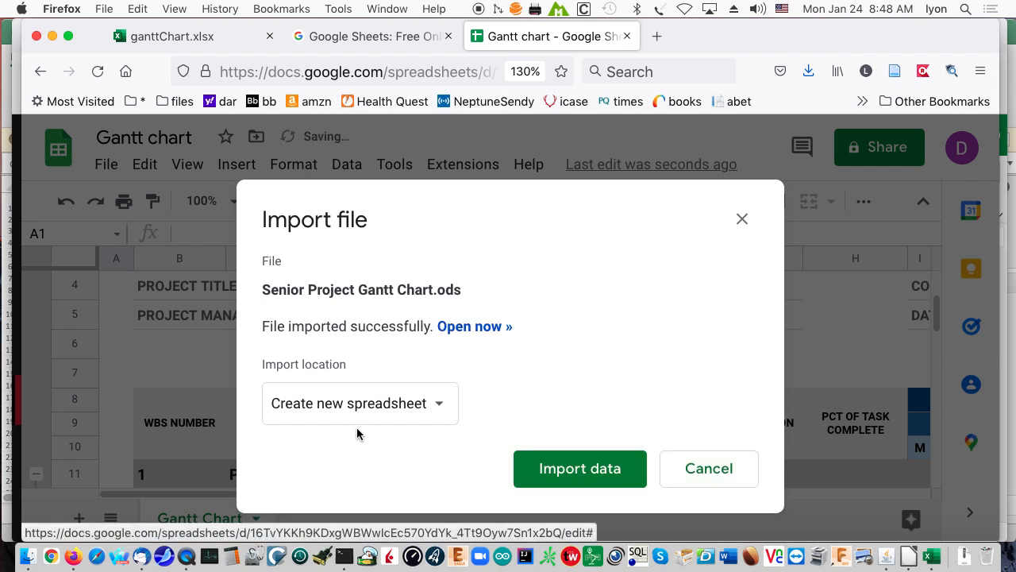
{"action": "left_click", "coordinate": [463, 326]}
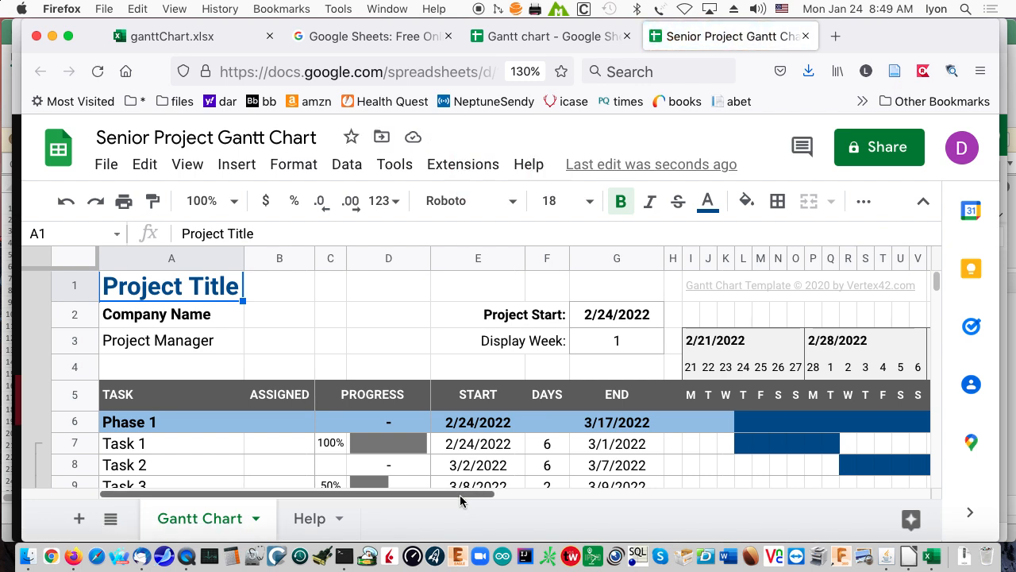
Set the duration of Task 1 in Phase 1 to 9 days.
{"action": "left_click", "coordinate": [543, 446]}
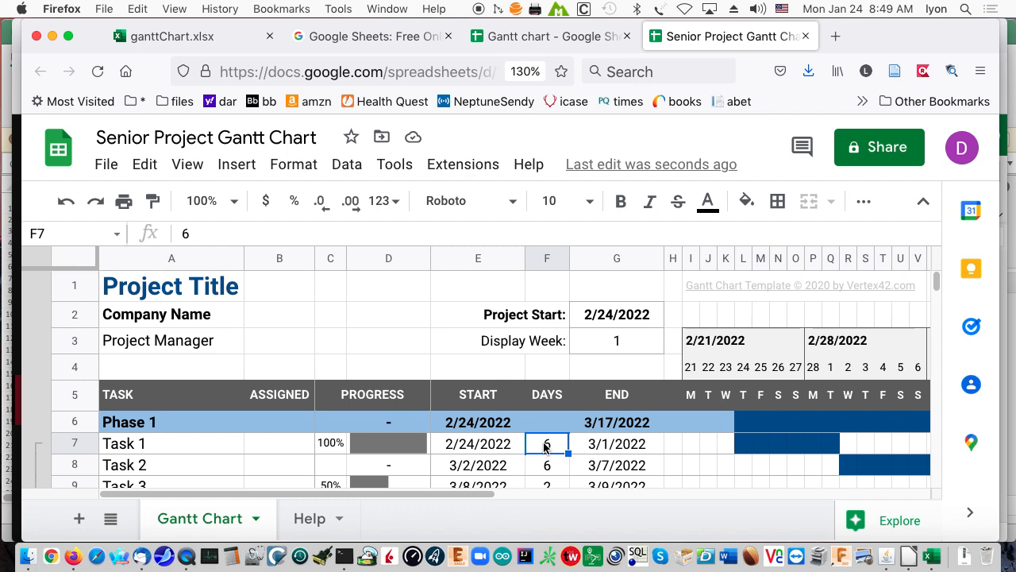
{"action": "left_click_drag", "start_coordinate": [189, 232], "coordinate": [178, 235]}
{"action": "type", "text": "9"}
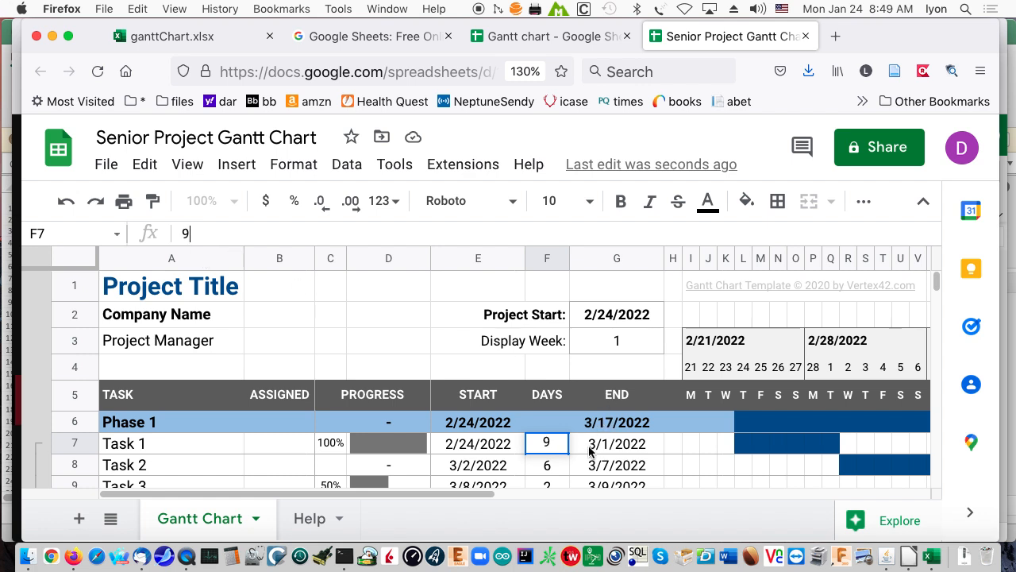
{"action": "key", "text": "Return"}
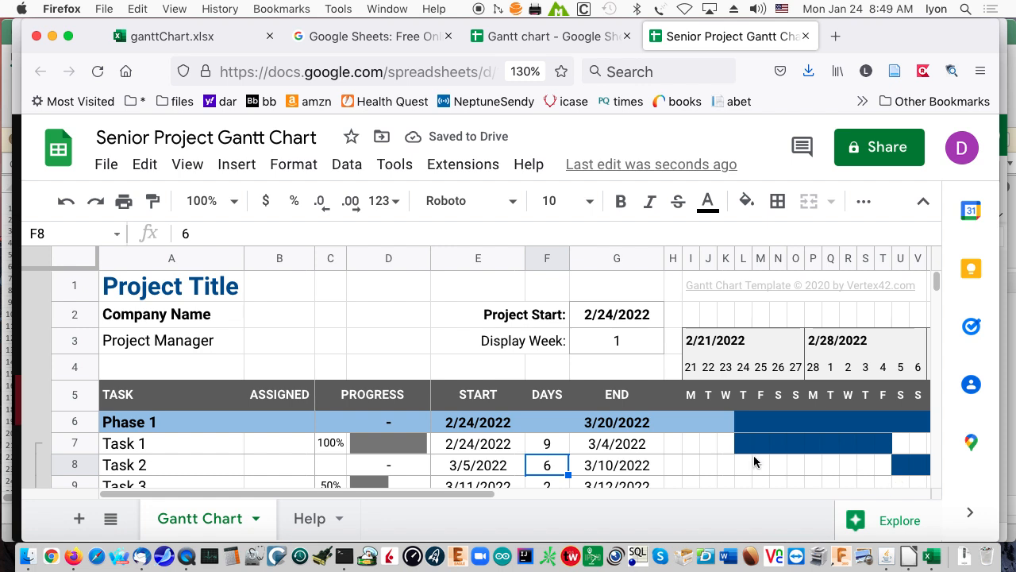
Try to shift the start date of Task 1 in Phase 1 by entering 2/24/2022-1.
{"action": "left_click", "coordinate": [494, 447]}
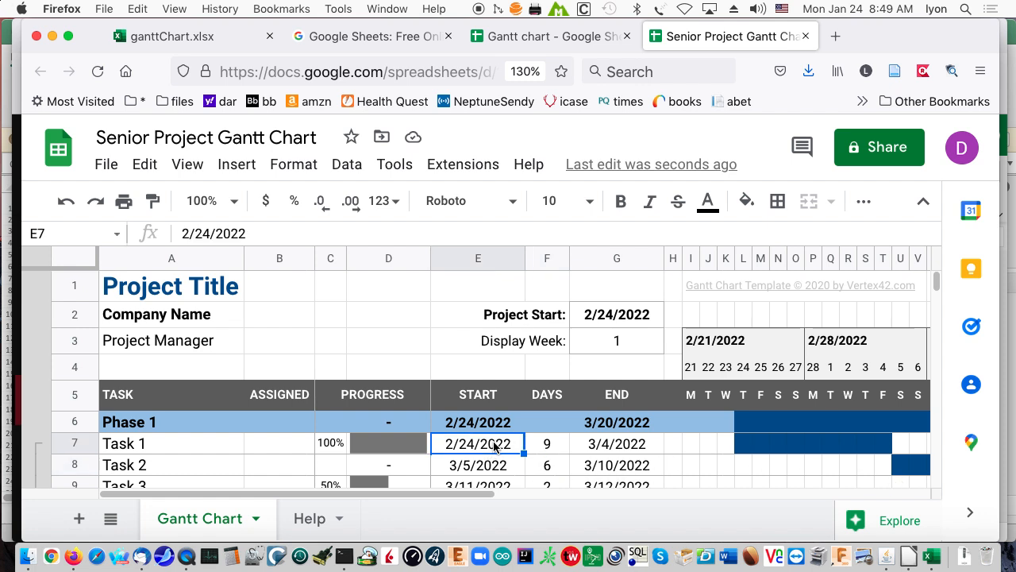
{"action": "left_click", "coordinate": [270, 235]}
{"action": "type", "text": "-1"}
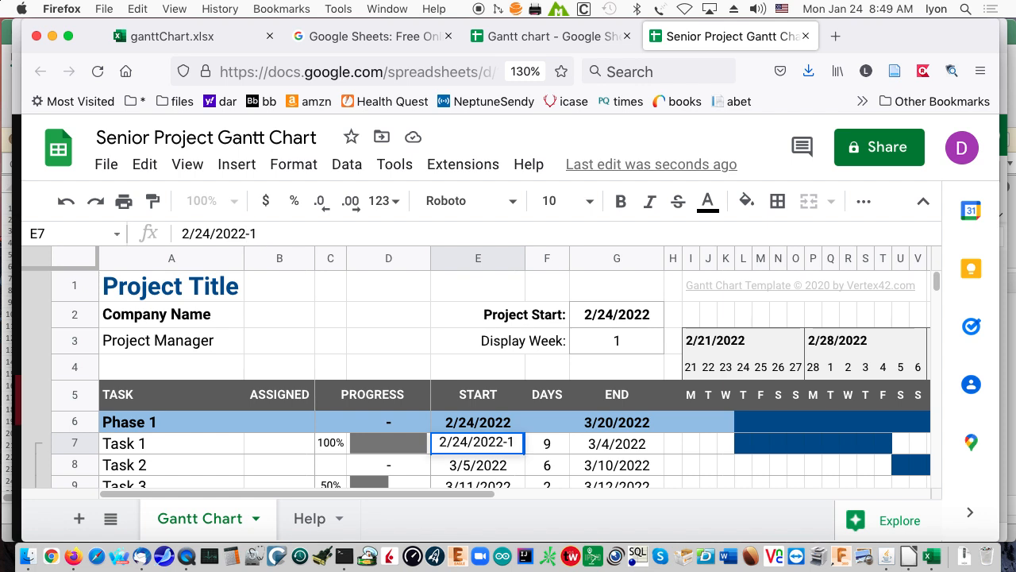
{"action": "key", "text": "Return"}
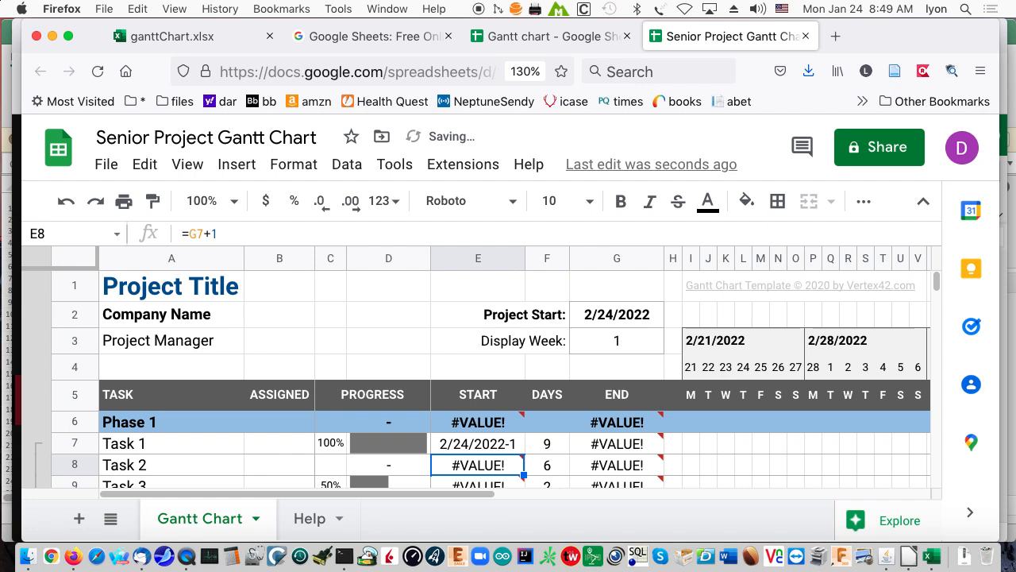
Remove the -1 suffix from the start date of Task 1 in Phase 1, restoring 2/24/2022.
{"action": "left_click", "coordinate": [482, 443]}
{"action": "left_click", "coordinate": [291, 235]}
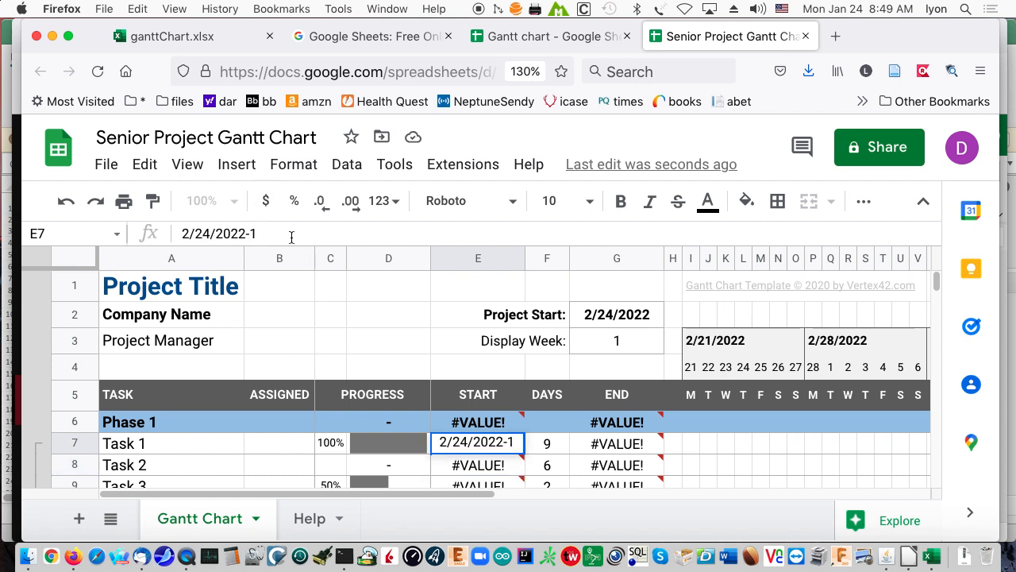
{"action": "key", "text": "BackSpace"}
{"action": "key", "text": "Return"}
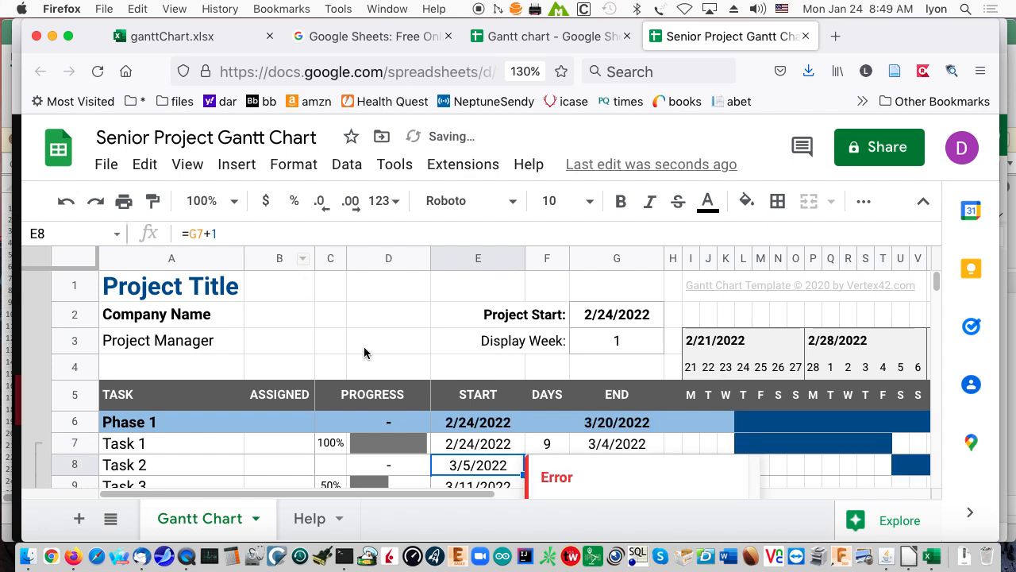
Examine how Task 1's end date and Phase 1's start date are calculated, including the task start dates involved.
{"action": "left_click", "coordinate": [543, 444]}
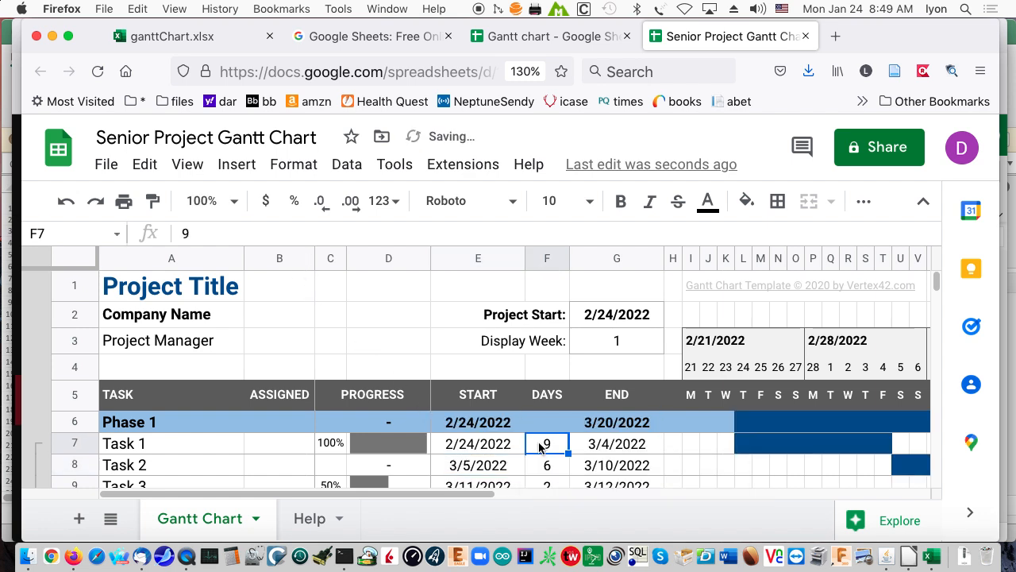
{"action": "left_click", "coordinate": [600, 447]}
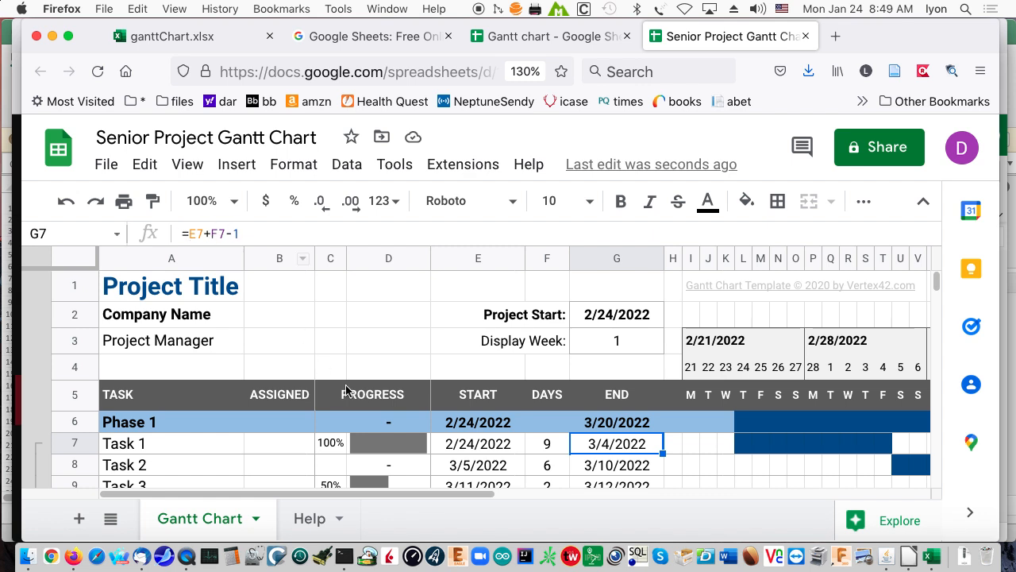
{"action": "left_click", "coordinate": [482, 426]}
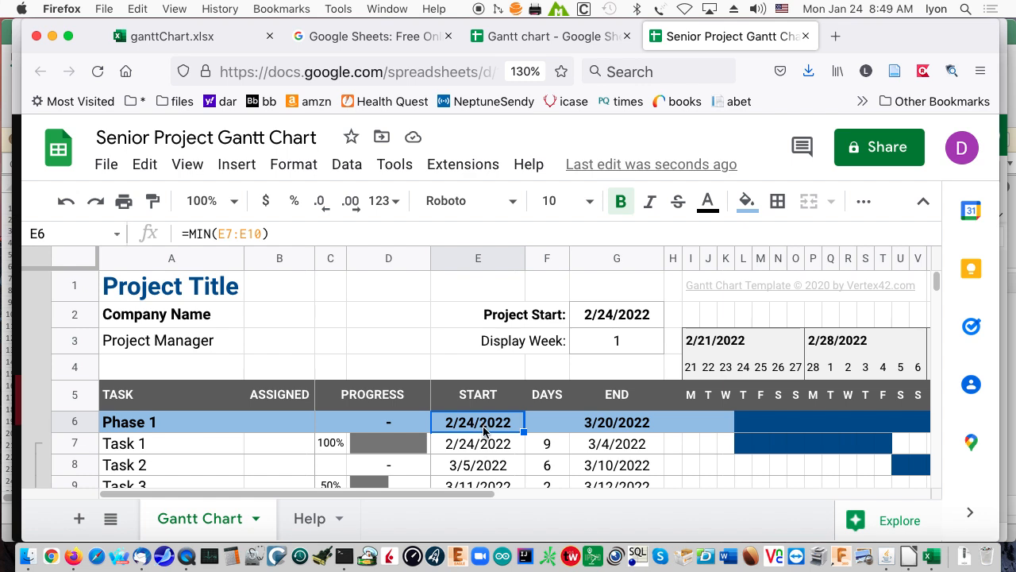
{"action": "scroll", "coordinate": [487, 441], "scroll_direction": "down", "scroll_amount": 3}
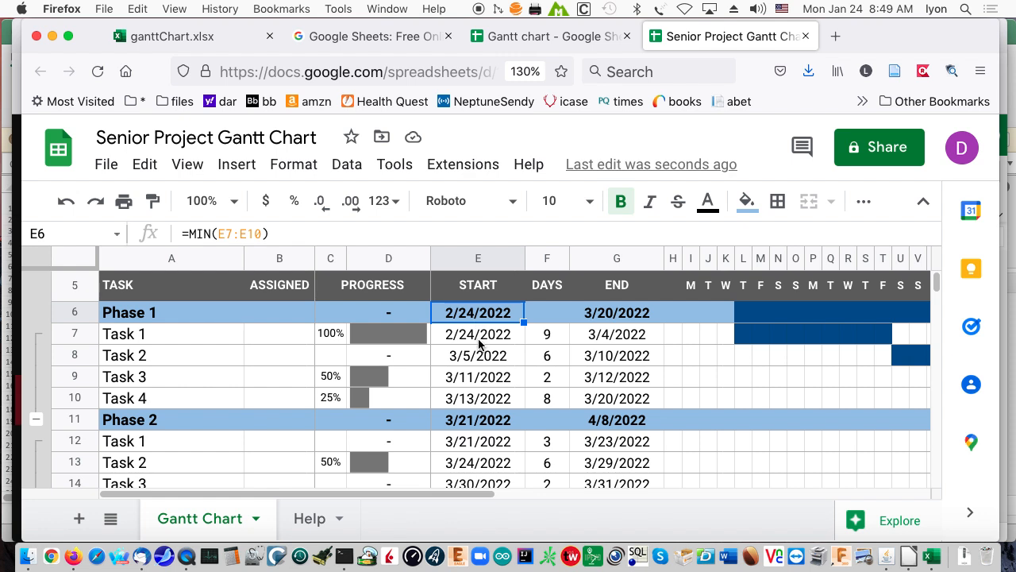
{"action": "left_click_drag", "start_coordinate": [478, 335], "coordinate": [492, 357]}
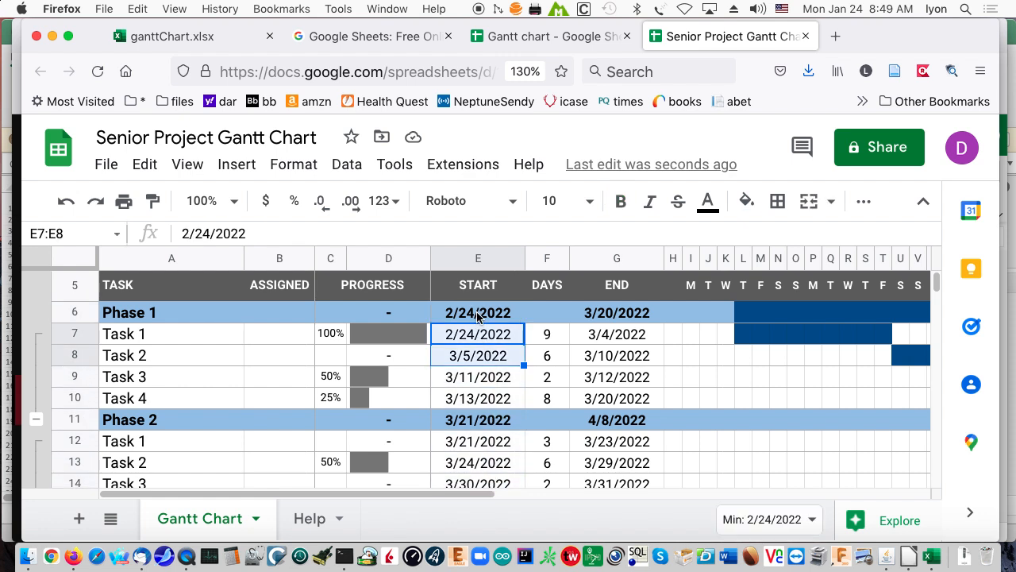
{"action": "left_click", "coordinate": [477, 317]}
{"action": "scroll", "coordinate": [477, 316], "scroll_direction": "up", "scroll_amount": 3}
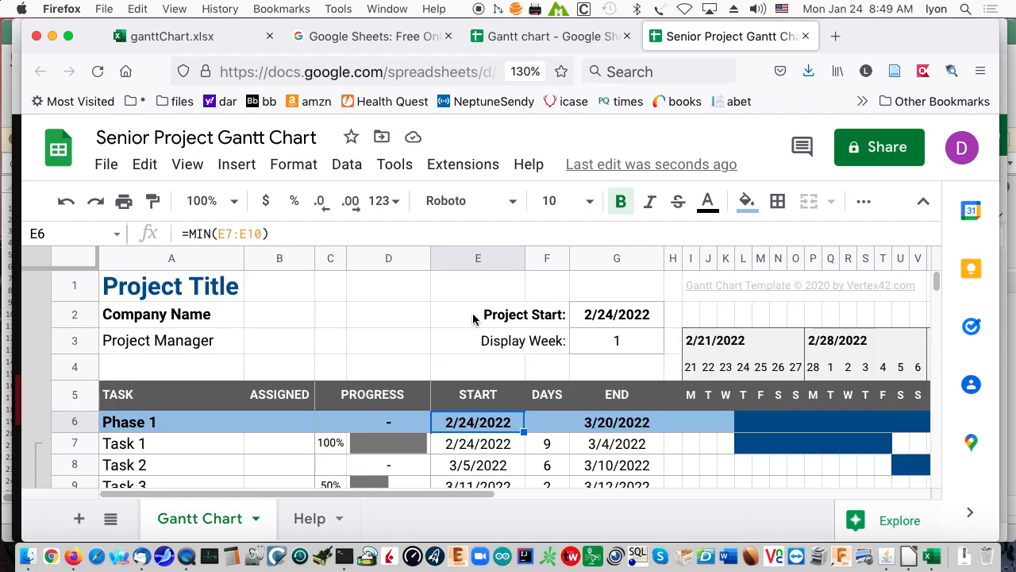
Replace the Project Start date in G2 with the formula =E6 so it follows the start of Phase 1.
{"action": "left_click", "coordinate": [607, 317]}
{"action": "left_click_drag", "start_coordinate": [288, 233], "coordinate": [111, 232]}
{"action": "type", "text": "="}
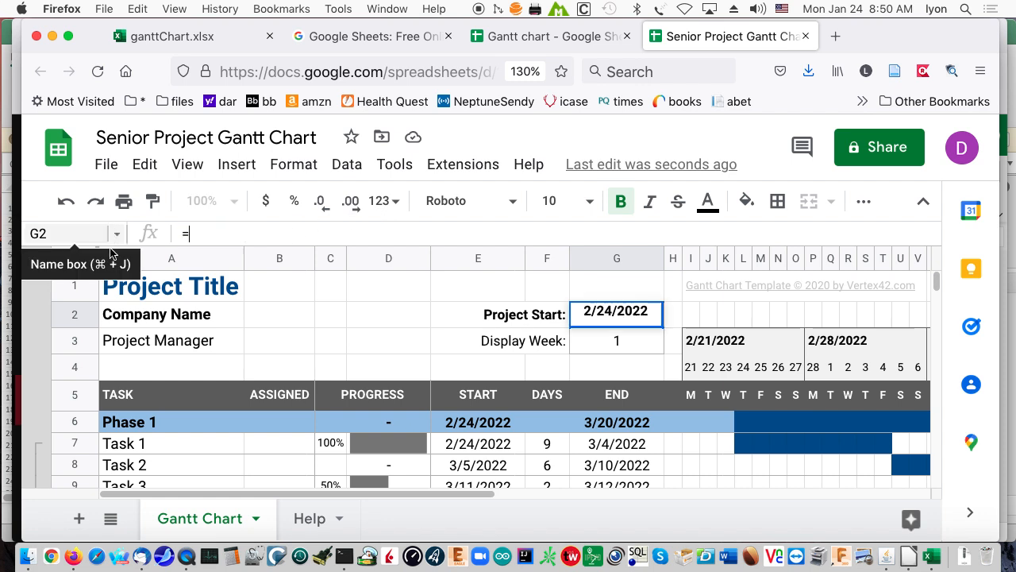
{"action": "left_click", "coordinate": [496, 422]}
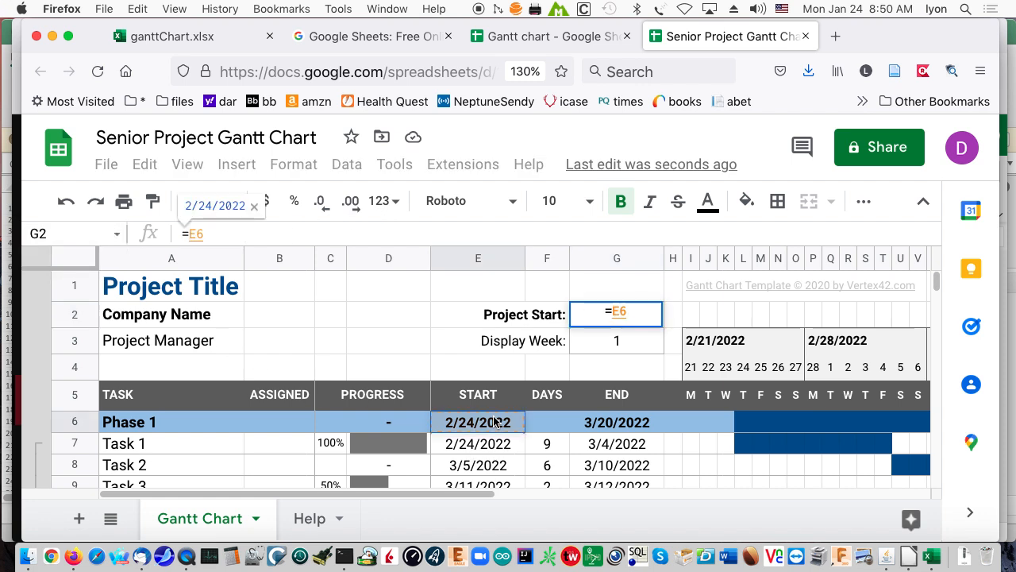
{"action": "key", "text": "Return"}
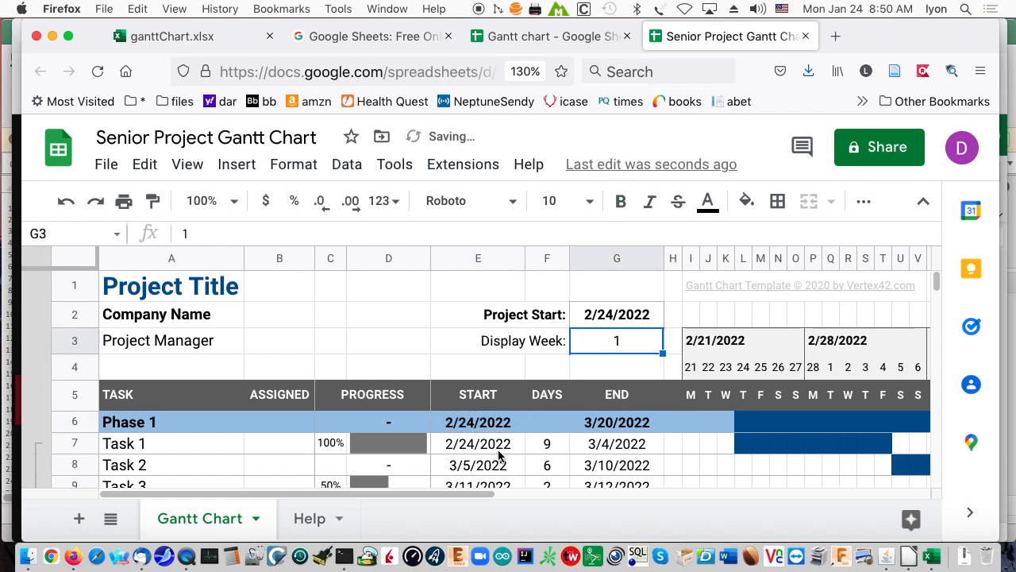
Set the start date of Task 1 in Phase 1 to 2/25/2022.
{"action": "left_click", "coordinate": [546, 444]}
{"action": "left_click", "coordinate": [484, 450]}
{"action": "left_click", "coordinate": [206, 233]}
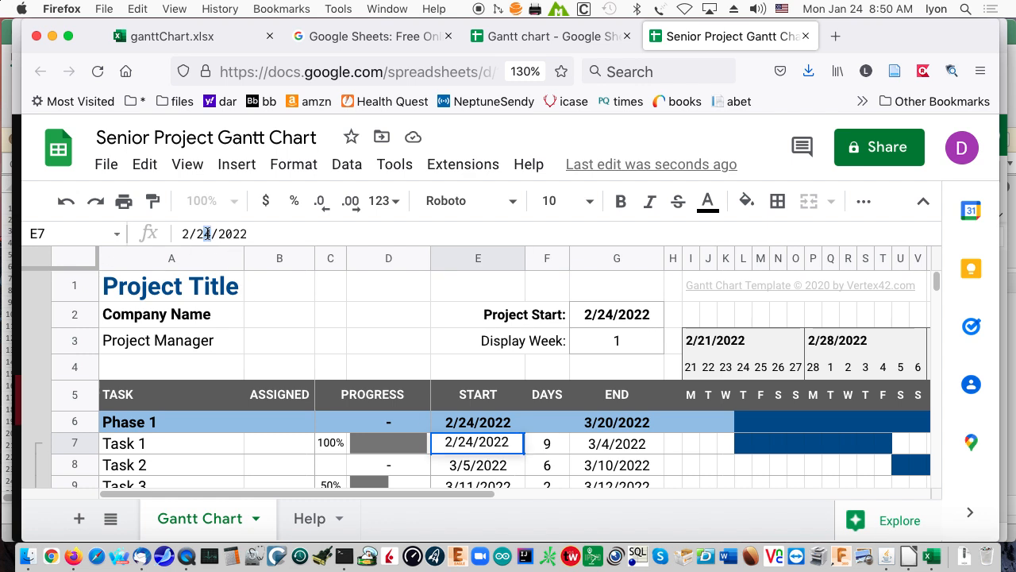
{"action": "type", "text": "5"}
{"action": "key", "text": "Return"}
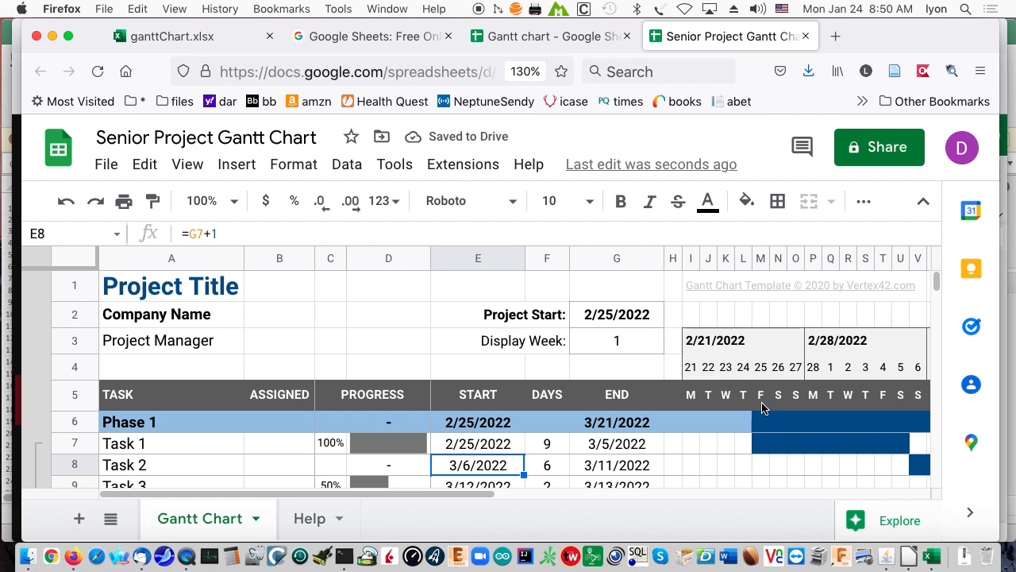
Set the progress of Task 1 in Phase 1 to 75%.
{"action": "scroll", "coordinate": [518, 481], "scroll_direction": "down", "scroll_amount": 3}
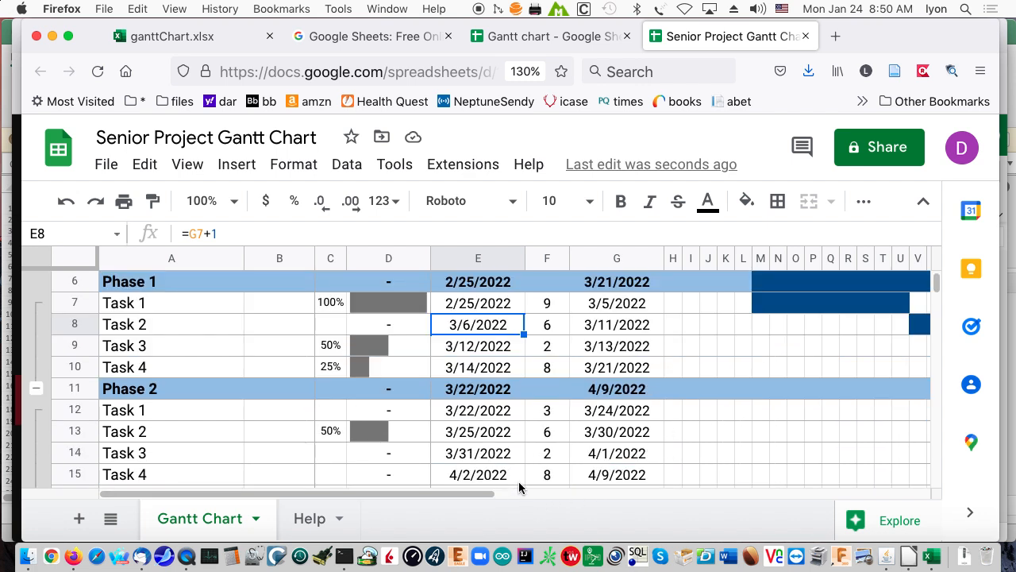
{"action": "scroll", "coordinate": [520, 486], "scroll_direction": "down", "scroll_amount": 1}
{"action": "scroll", "coordinate": [518, 481], "scroll_direction": "up", "scroll_amount": 4}
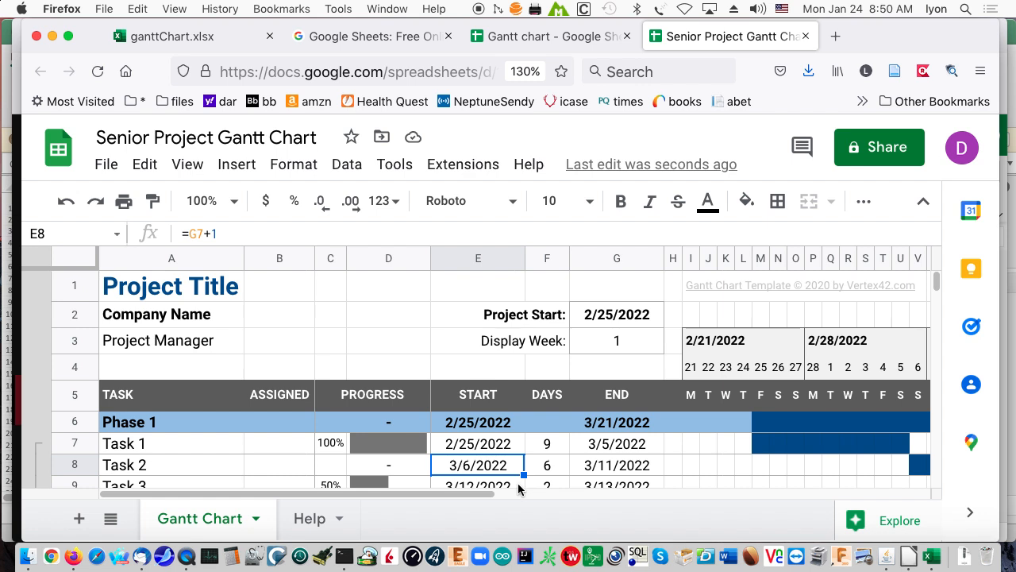
{"action": "left_click_drag", "start_coordinate": [453, 498], "coordinate": [277, 512]}
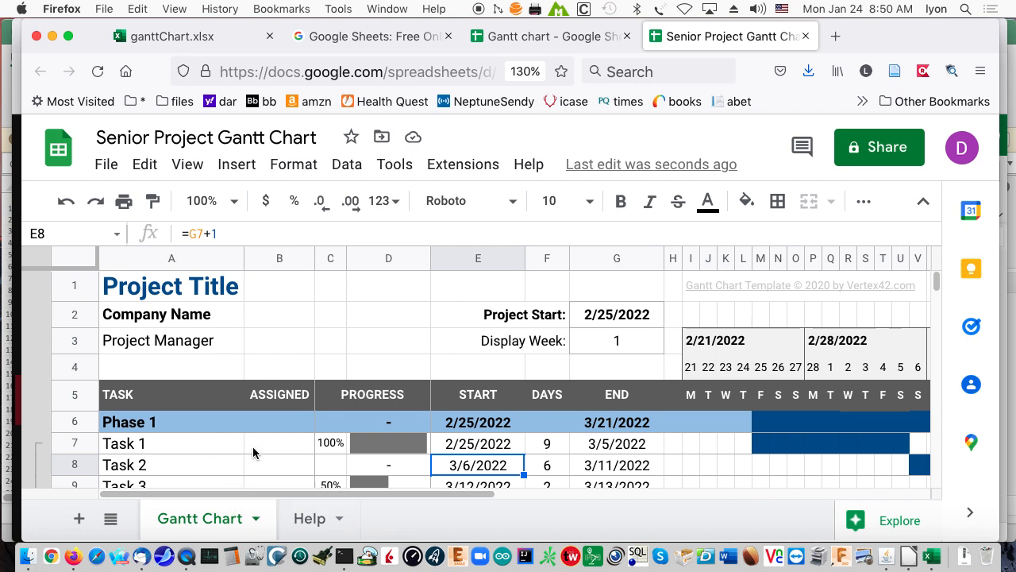
{"action": "scroll", "coordinate": [355, 420], "scroll_direction": "down", "scroll_amount": 1}
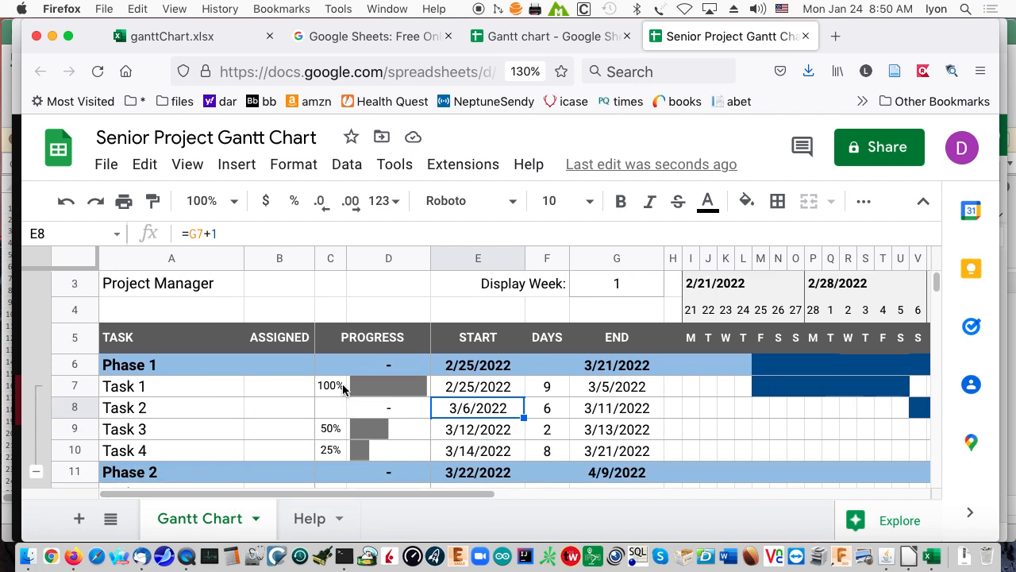
{"action": "left_click", "coordinate": [340, 387]}
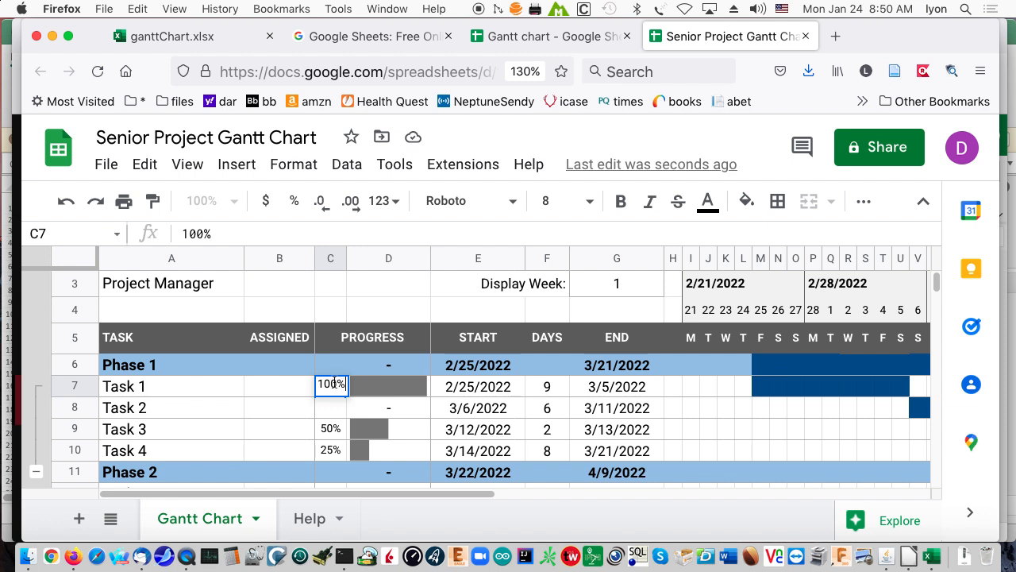
{"action": "double_click", "coordinate": [335, 387]}
{"action": "type", "text": "75"}
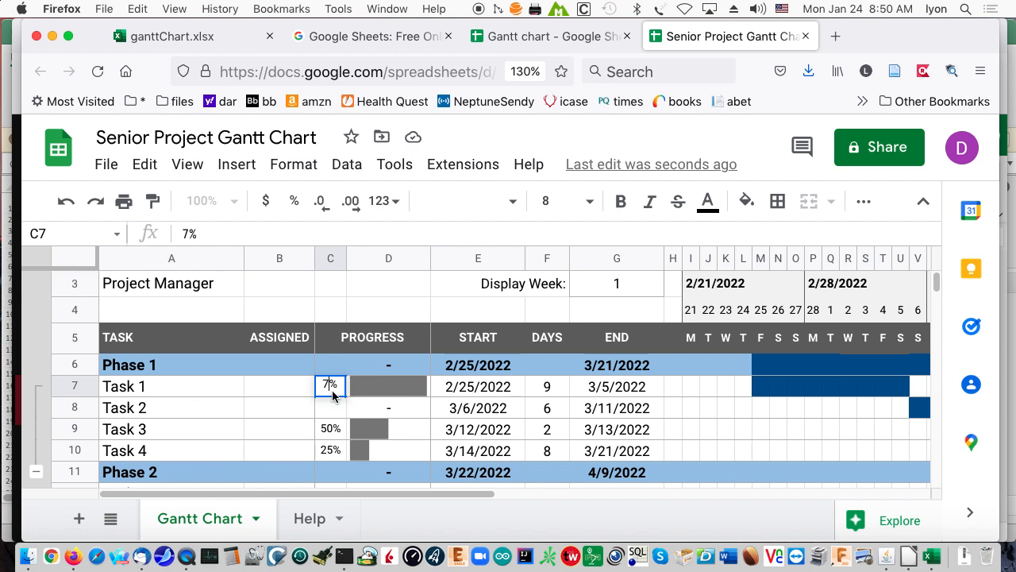
{"action": "key", "text": "Return"}
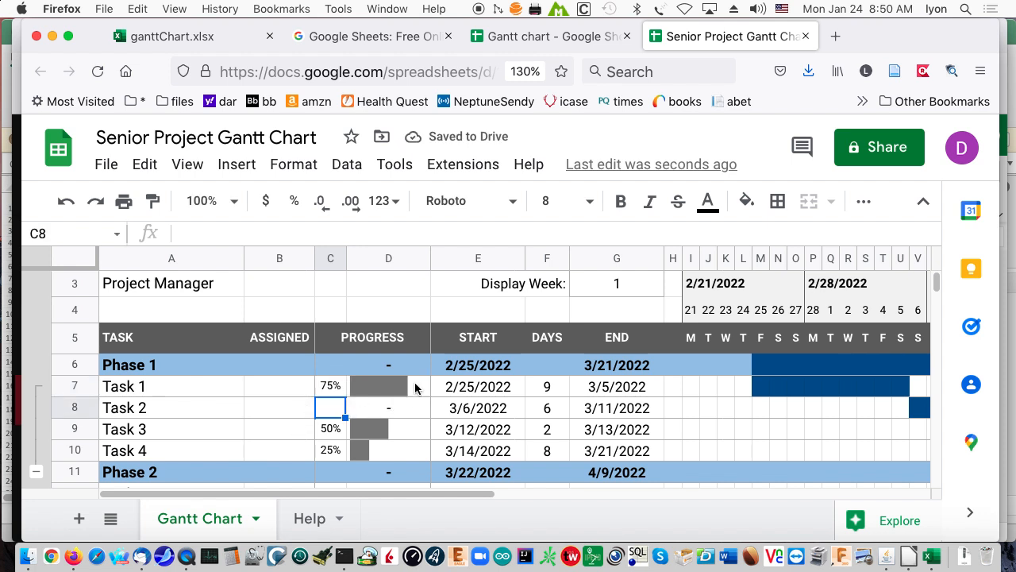
Set the progress of Task 3 in Phase 1 to 20%.
{"action": "double_click", "coordinate": [329, 426]}
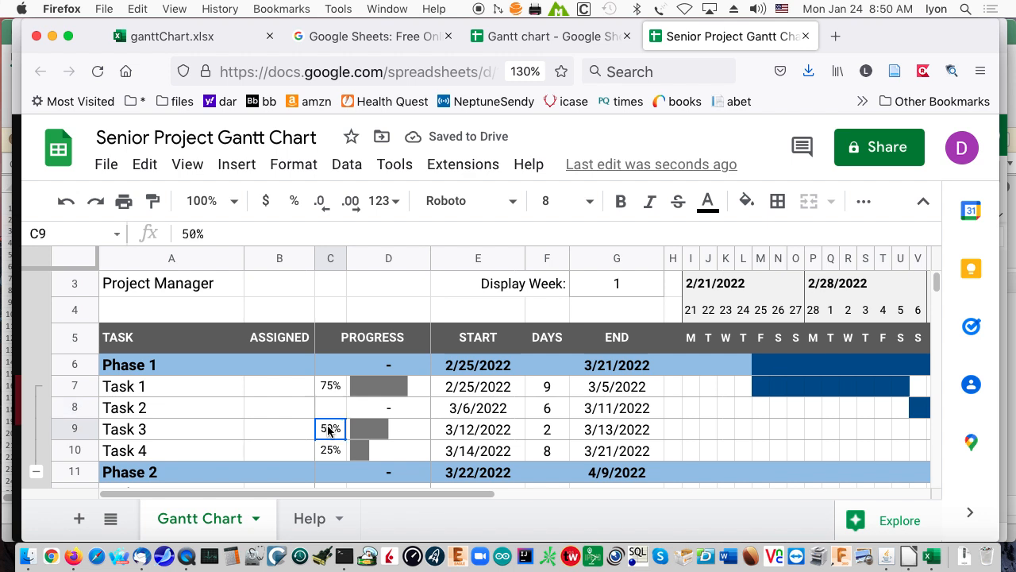
{"action": "left_click_drag", "start_coordinate": [333, 426], "coordinate": [306, 430]}
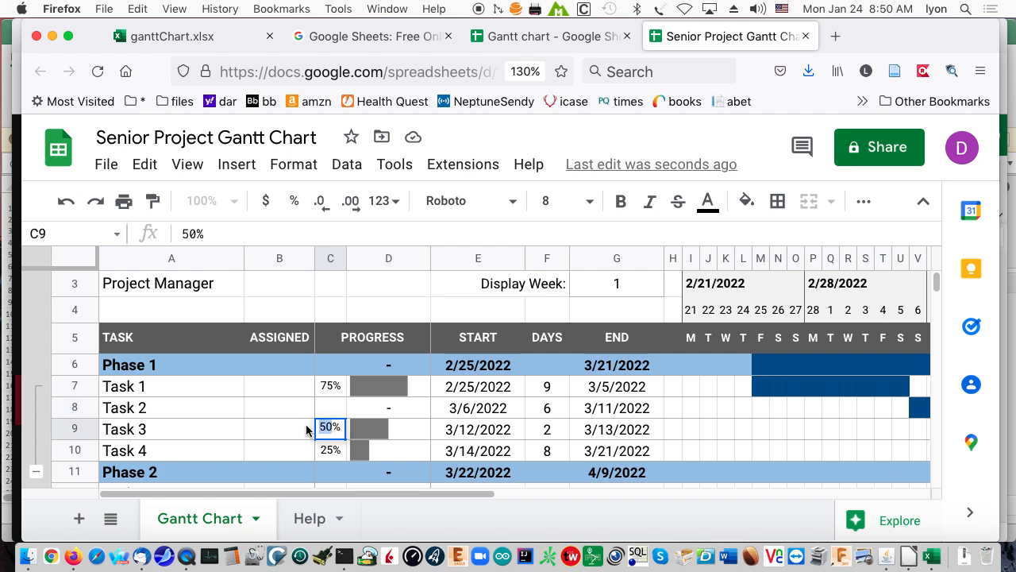
{"action": "type", "text": "20"}
{"action": "key", "text": "Return"}
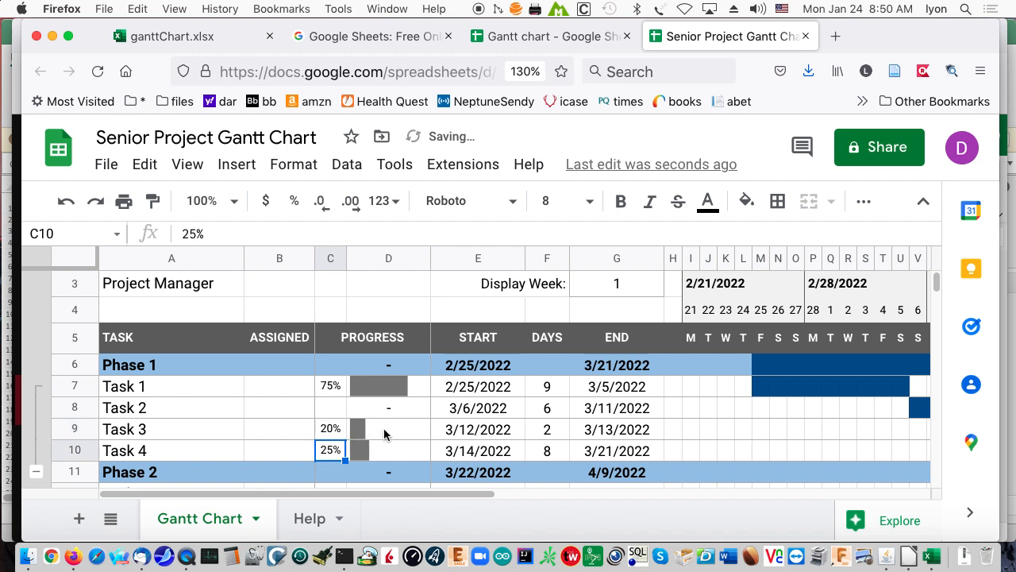
Set the progress of Task 2 in Phase 1 to 13%.
{"action": "scroll", "coordinate": [388, 429], "scroll_direction": "down", "scroll_amount": 3}
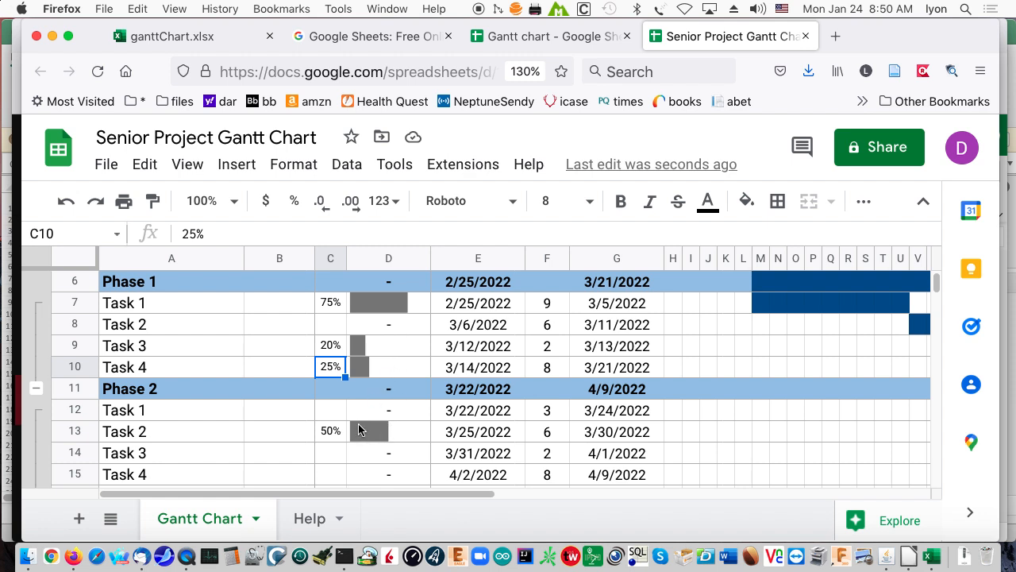
{"action": "scroll", "coordinate": [459, 418], "scroll_direction": "up", "scroll_amount": 3}
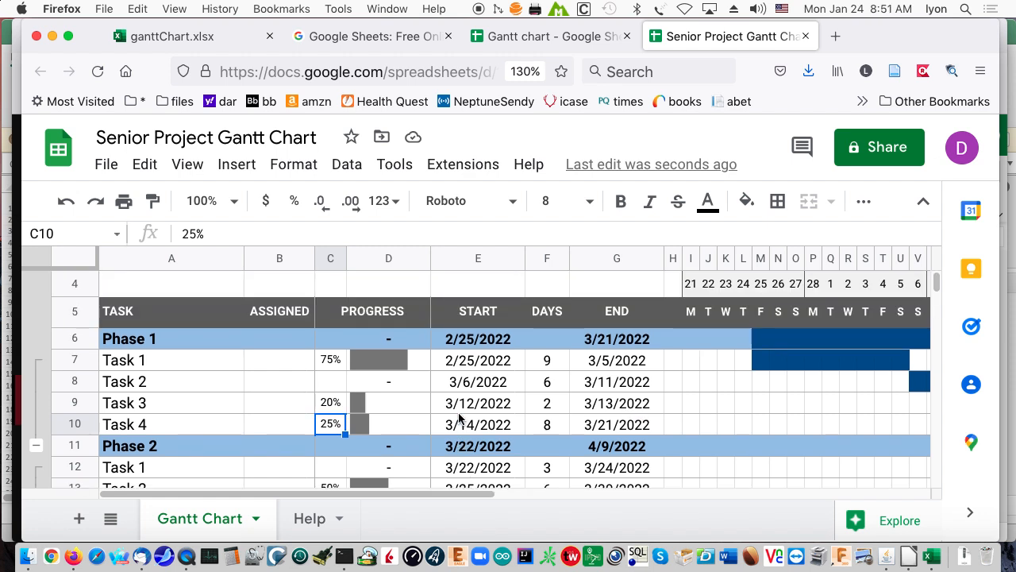
{"action": "left_click", "coordinate": [343, 437]}
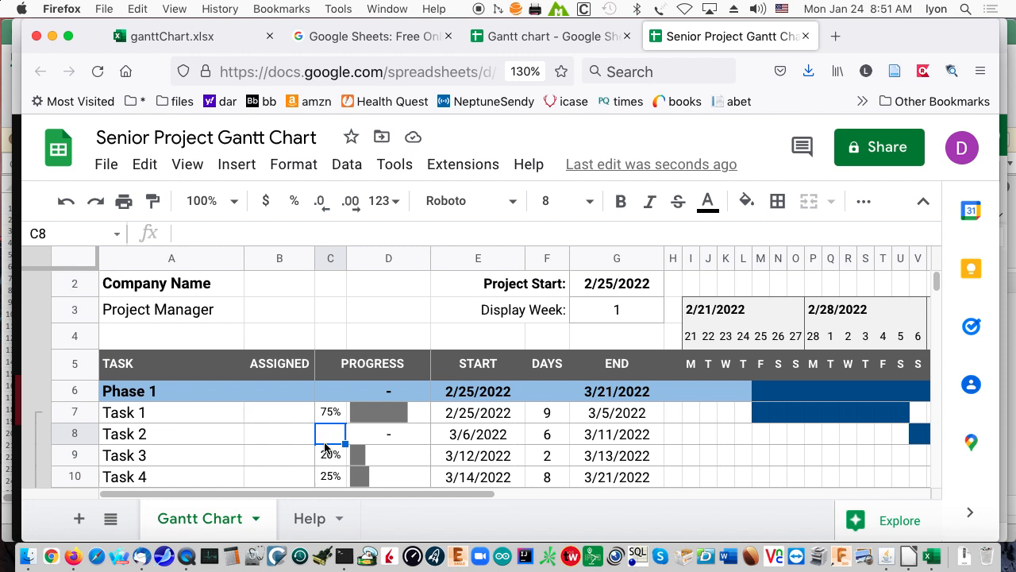
{"action": "type", "text": "13"}
{"action": "key", "text": "Return"}
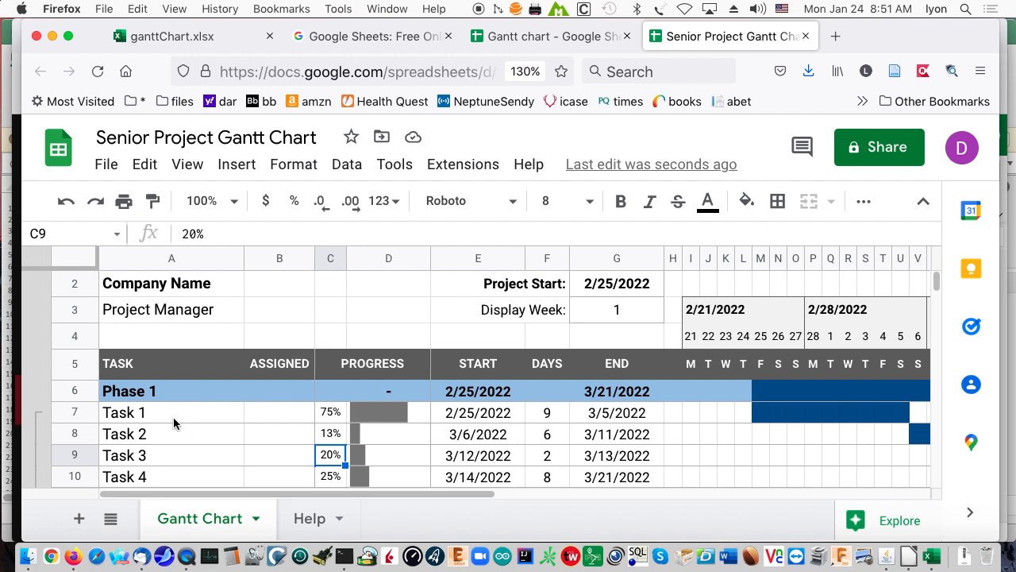
Go through the empty Assigned cells of Tasks 1 to 4 in Phase 1.
{"action": "left_click", "coordinate": [260, 418]}
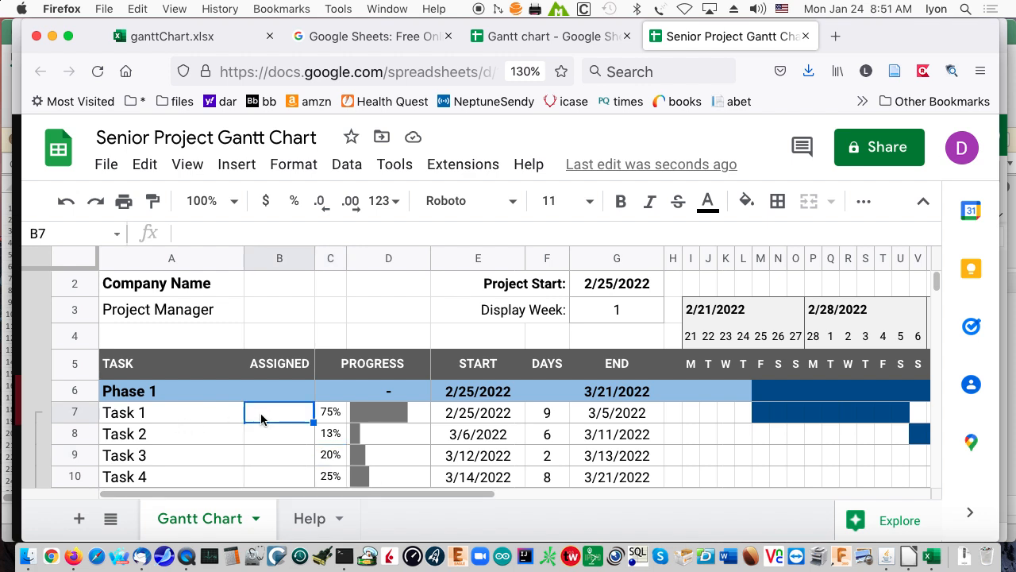
{"action": "left_click", "coordinate": [282, 438]}
{"action": "left_click", "coordinate": [277, 458]}
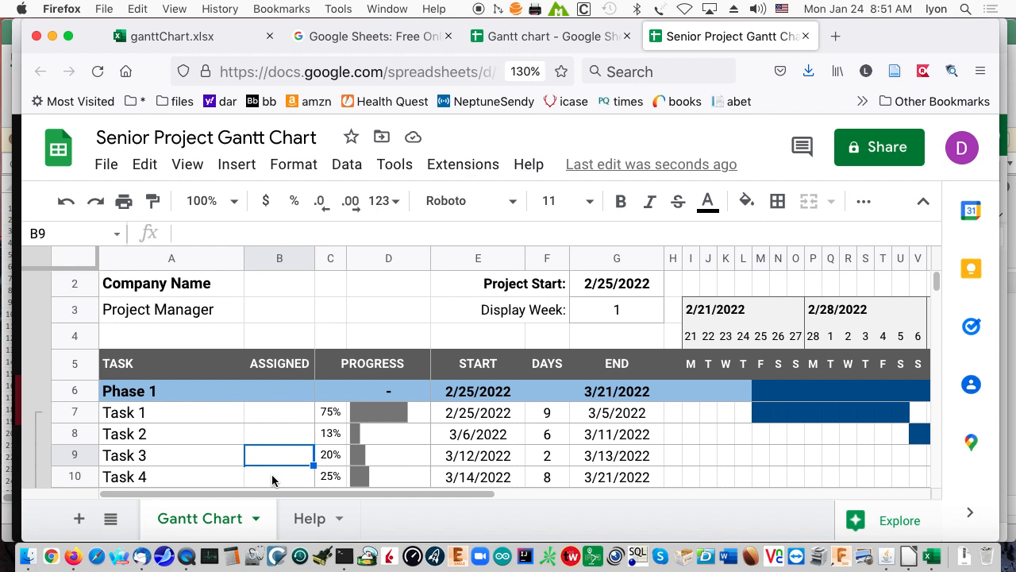
{"action": "left_click", "coordinate": [275, 480]}
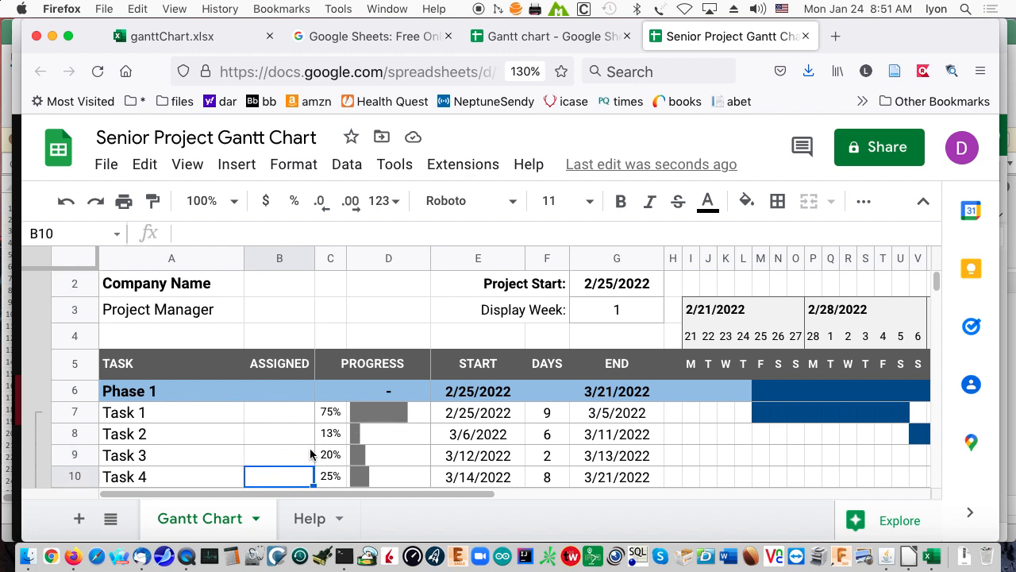